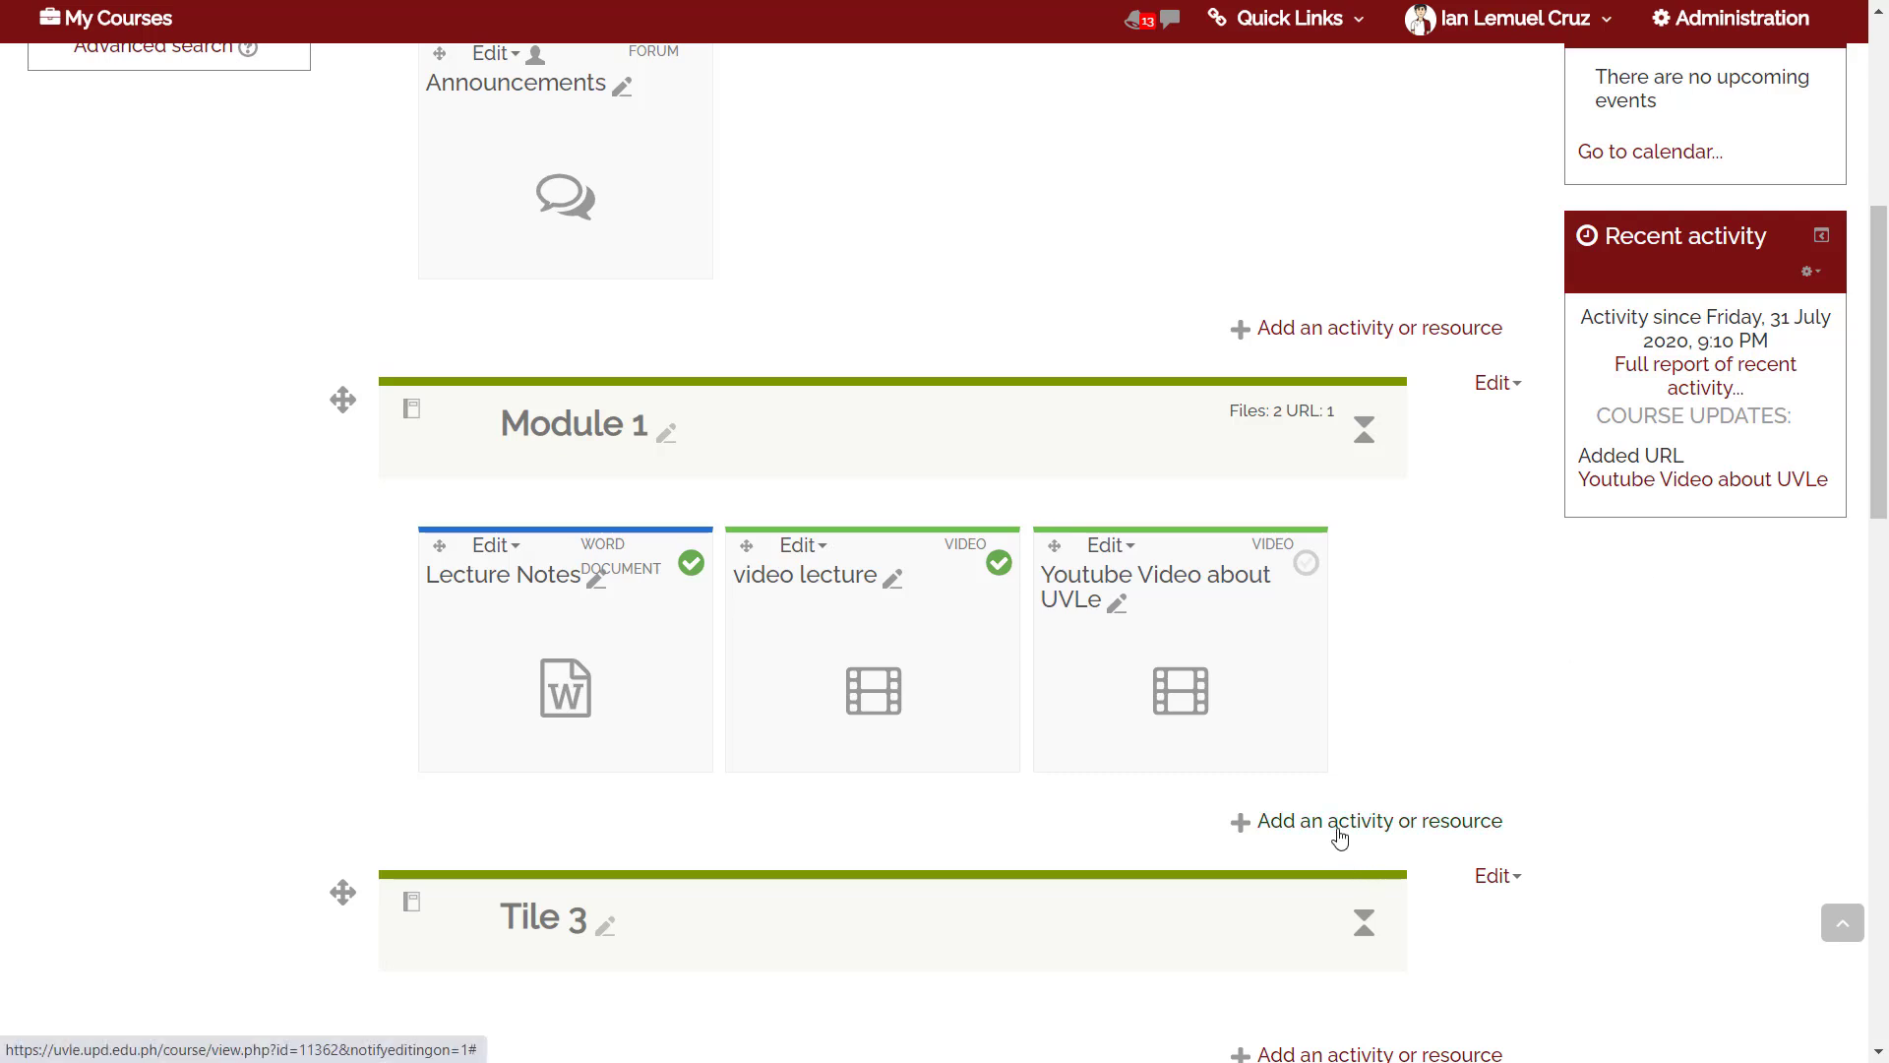
Step: Add a new Choice activity to the Module 1 section of the course
left_click(1340, 837)
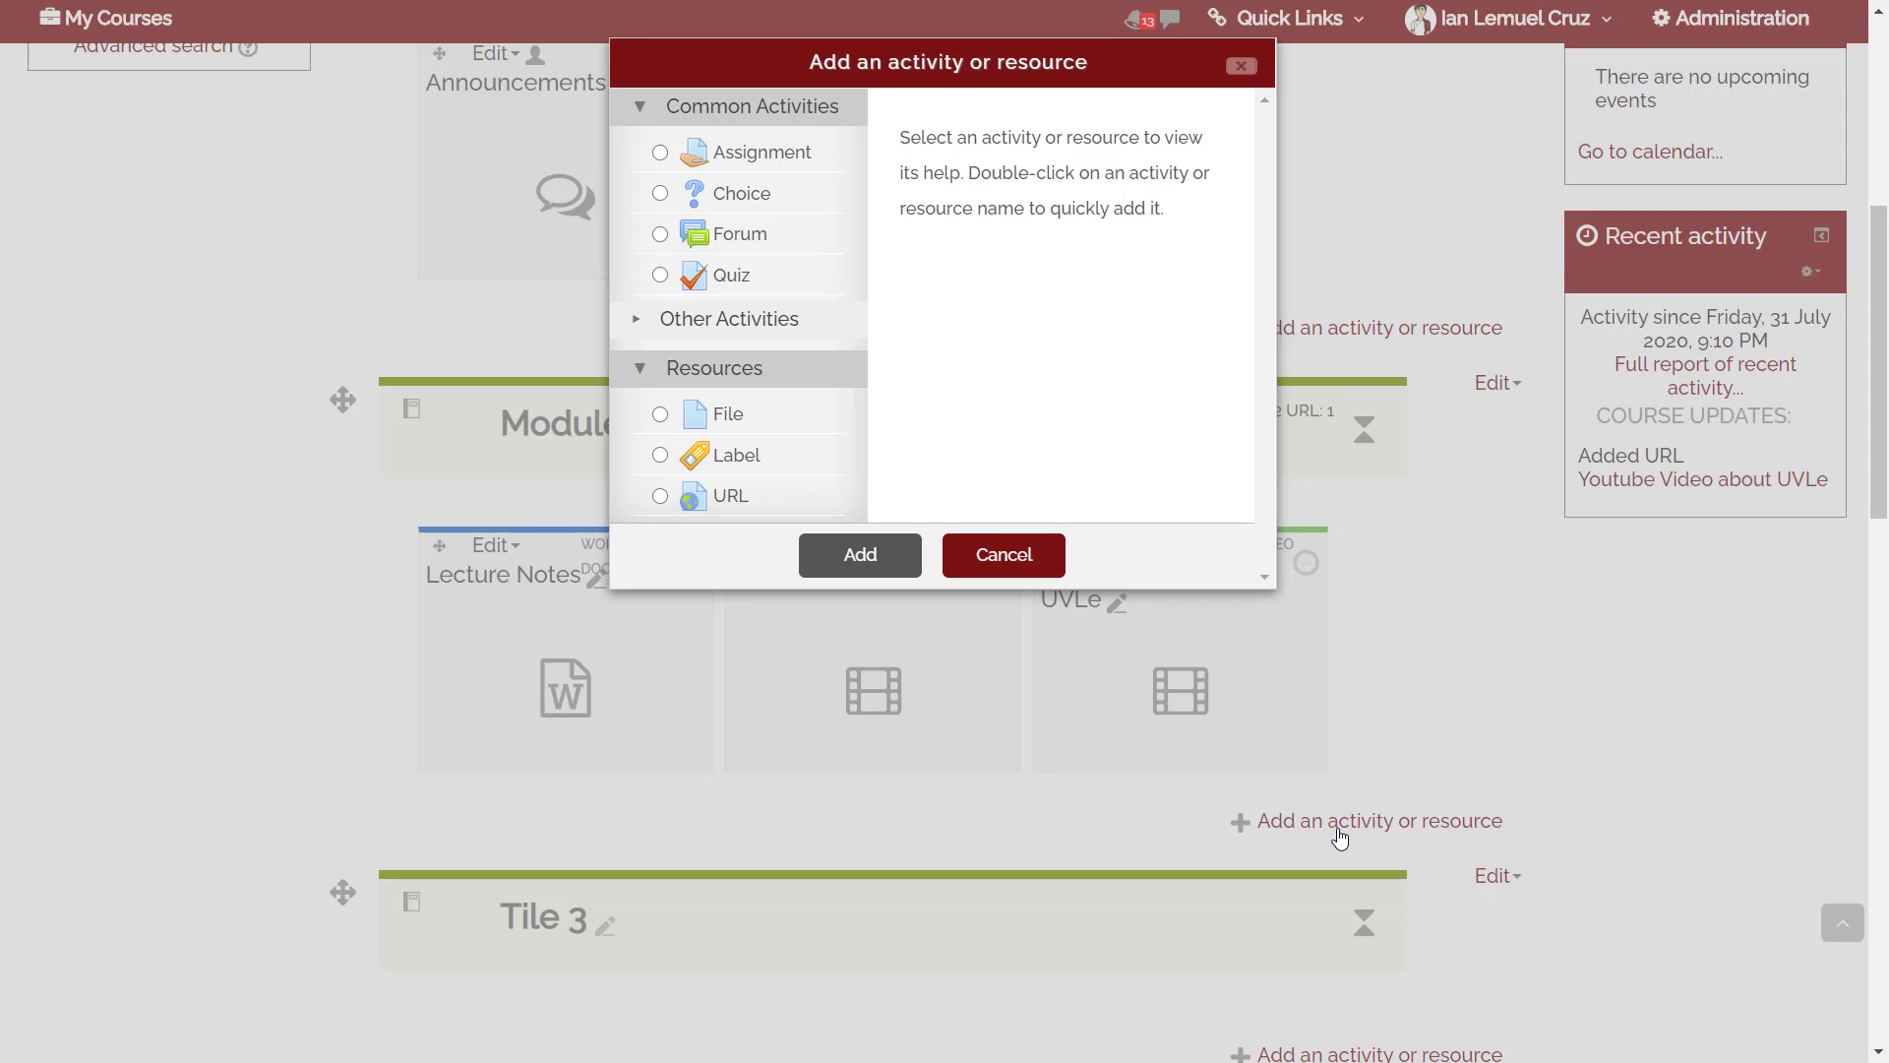
left_click(726, 207)
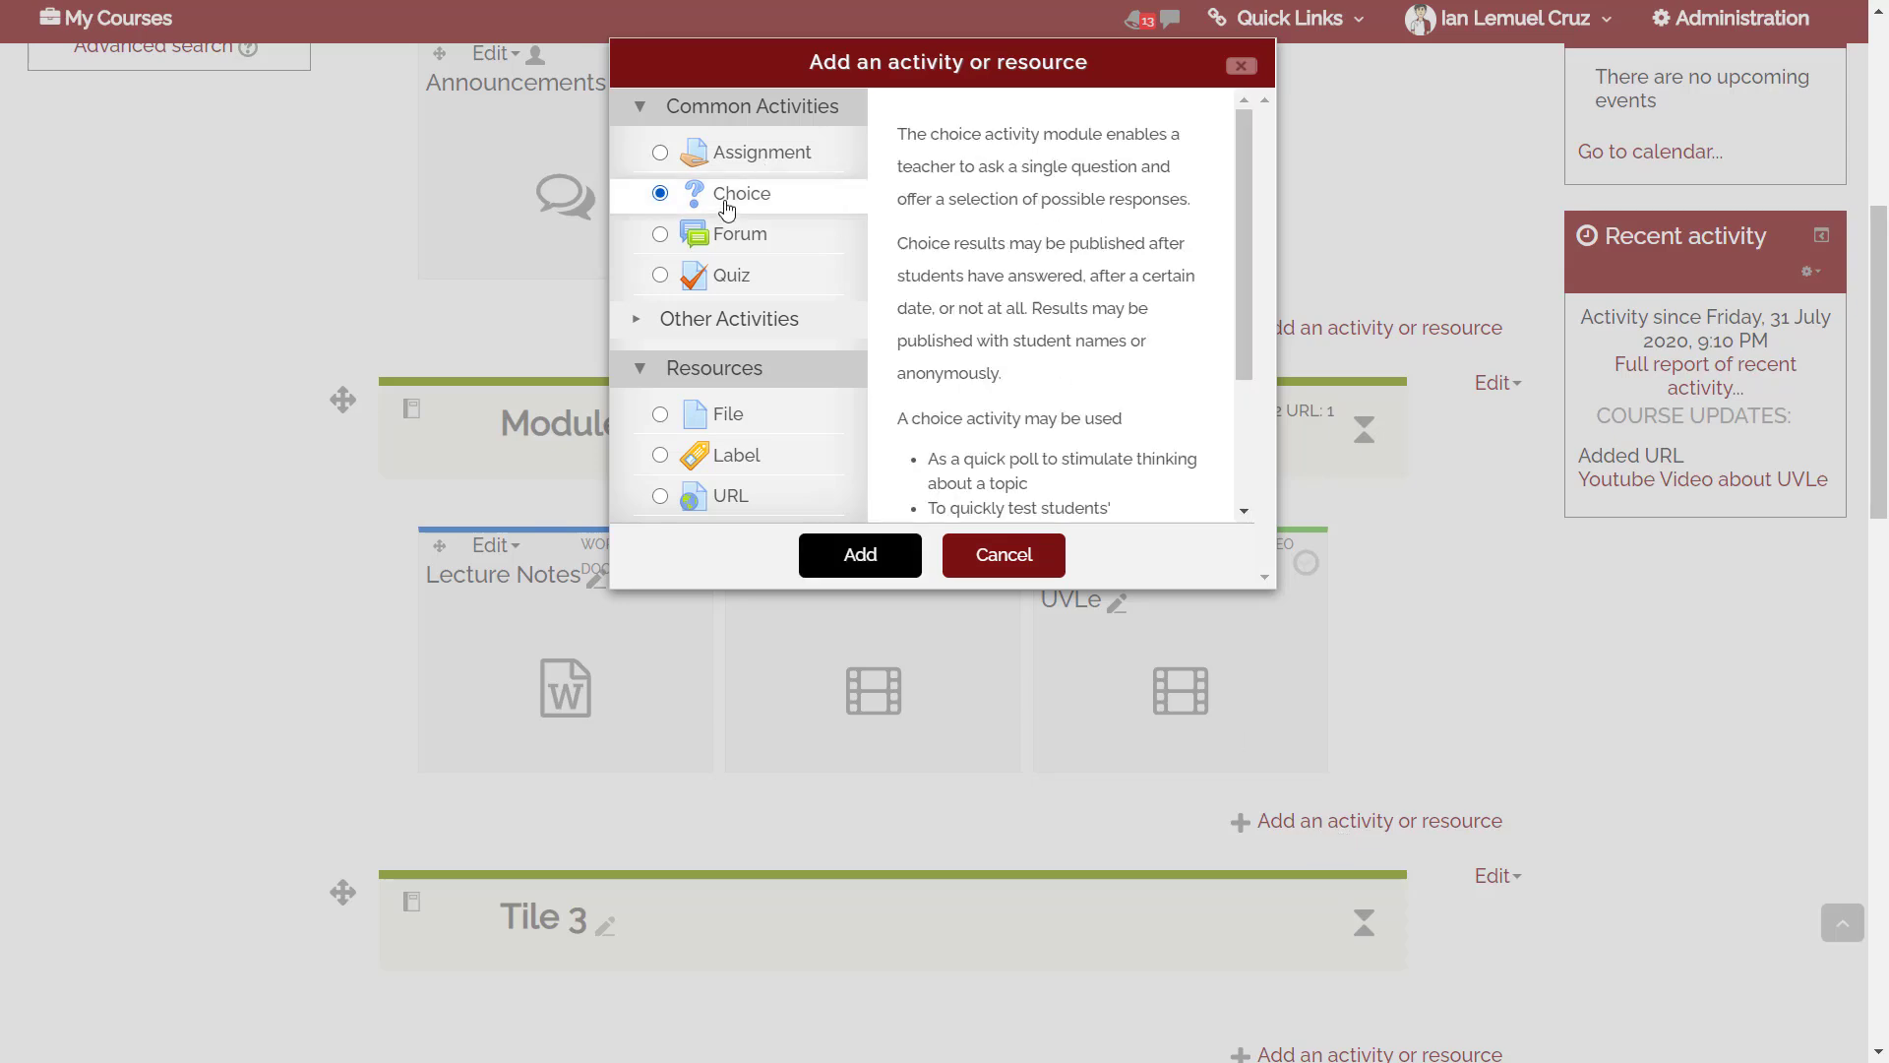
left_click(847, 558)
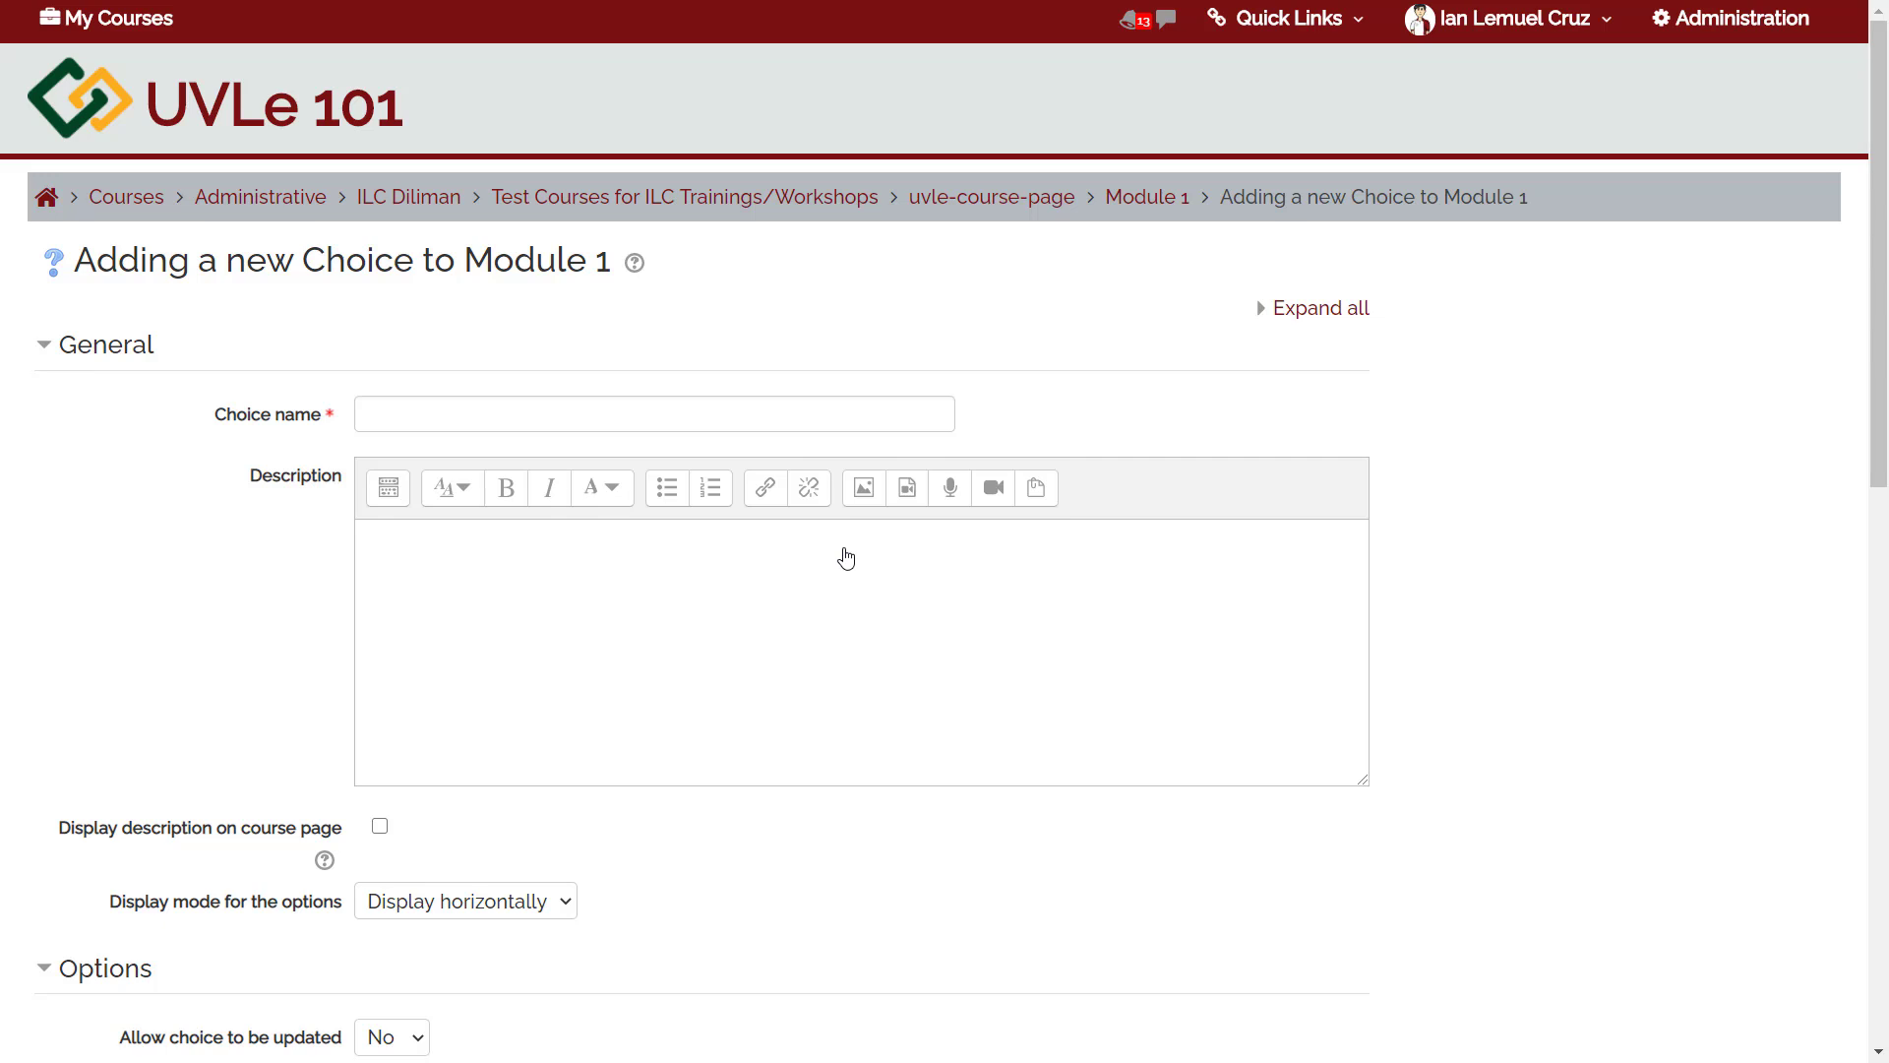
Step: Name the choice "Internet Connection" and enter the description "Do you have stable internet connection for video conferencing?"
left_click(686, 417)
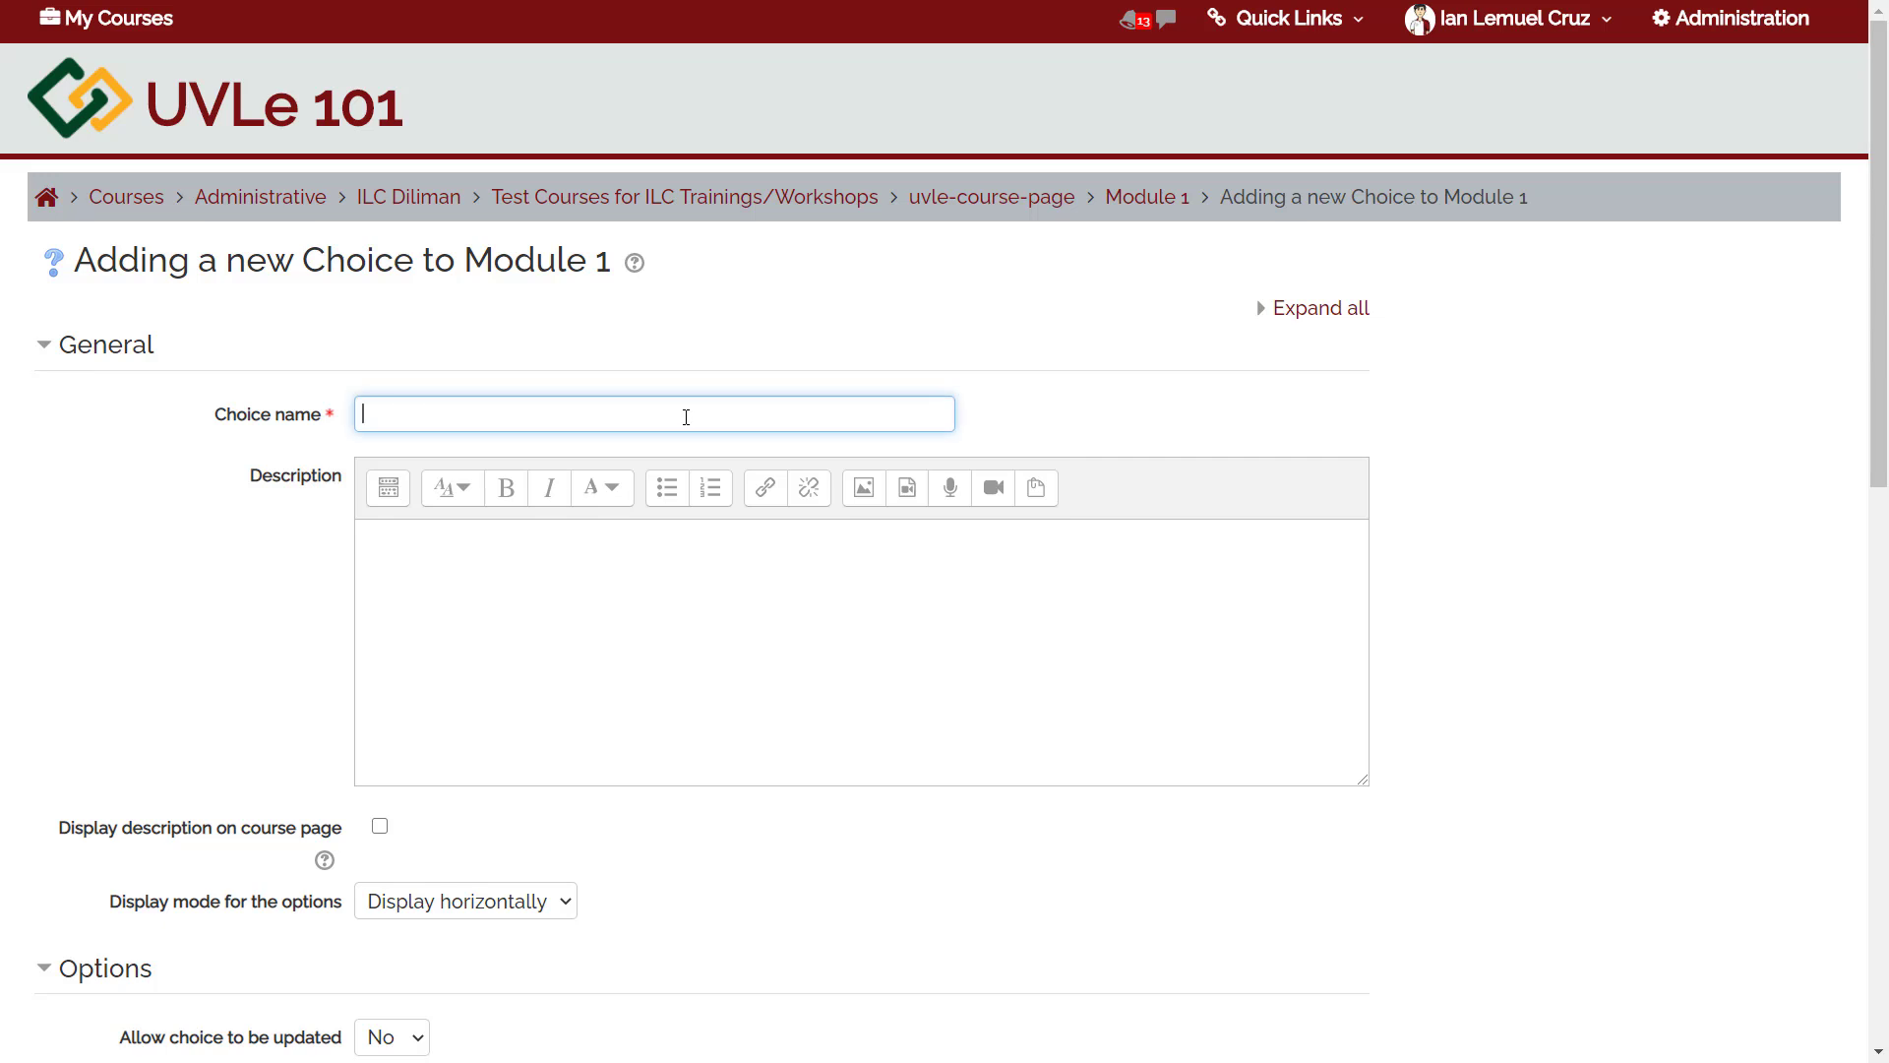
type("Internet Connection")
left_click(678, 572)
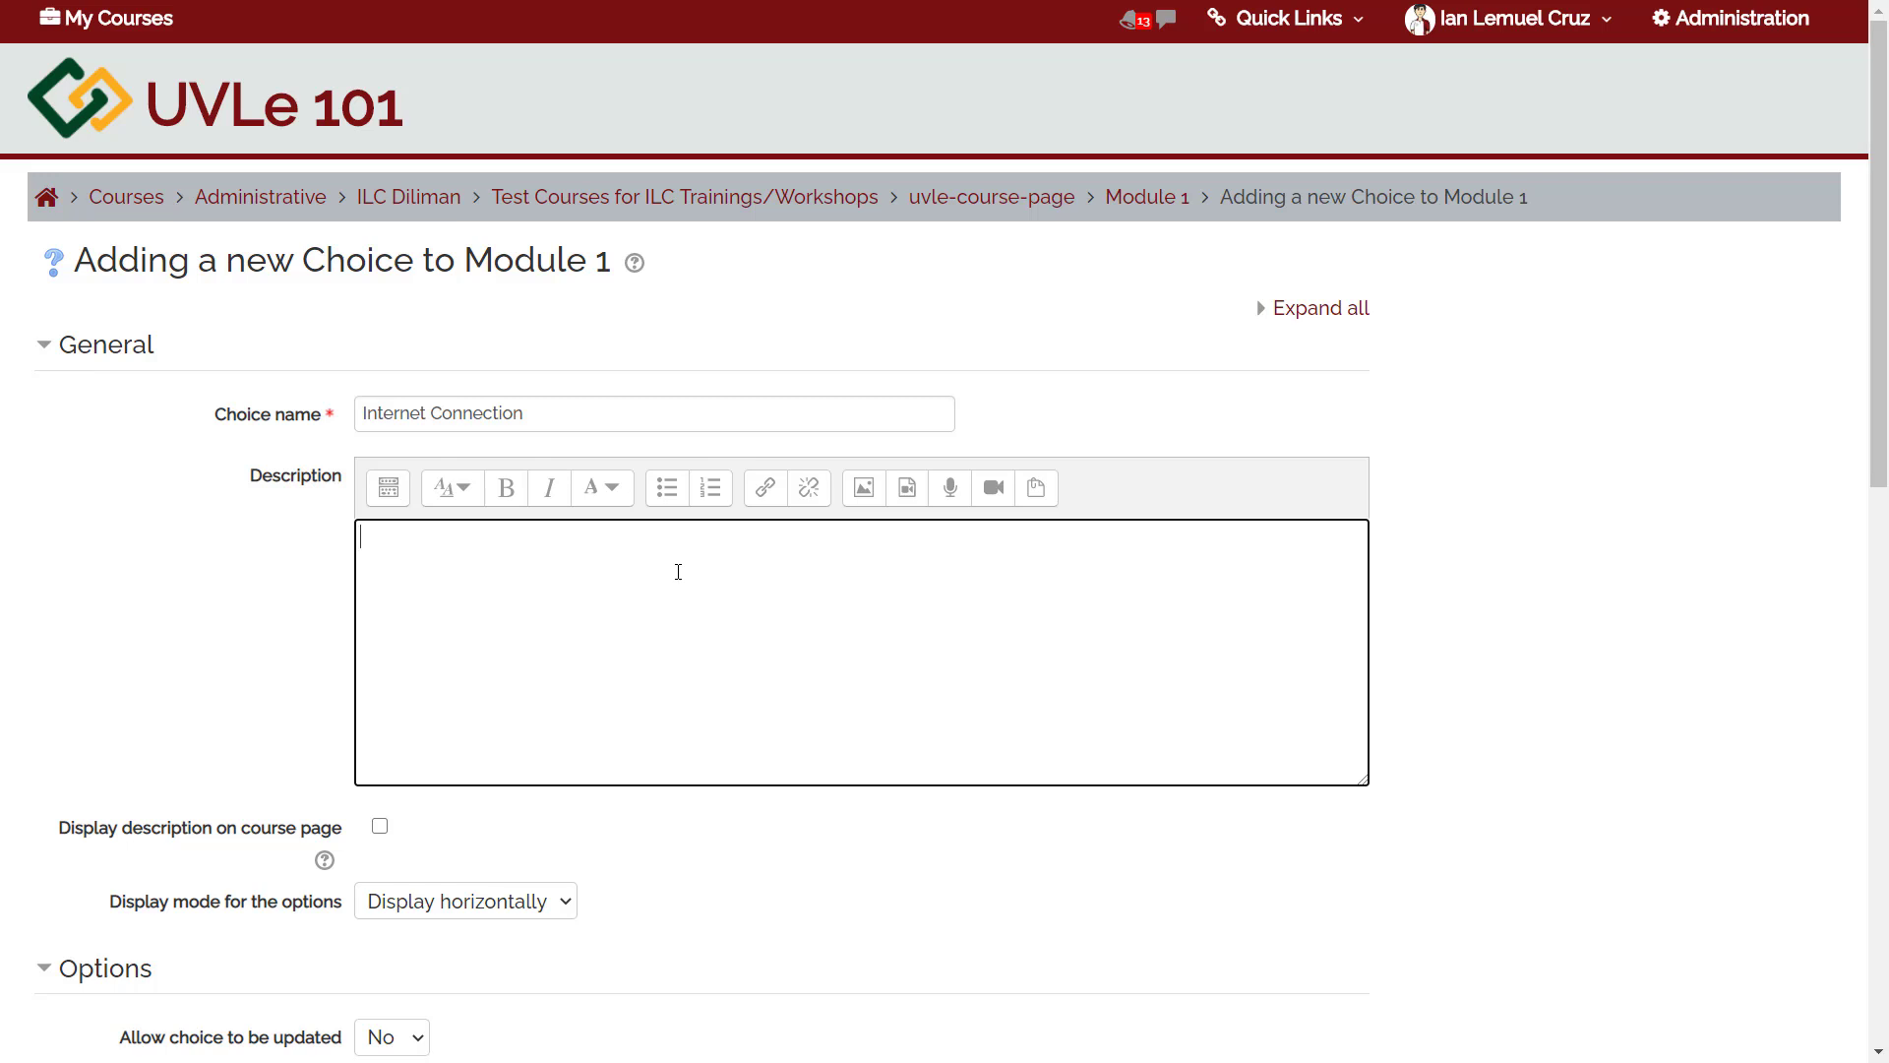
type("Do you have stable internet co")
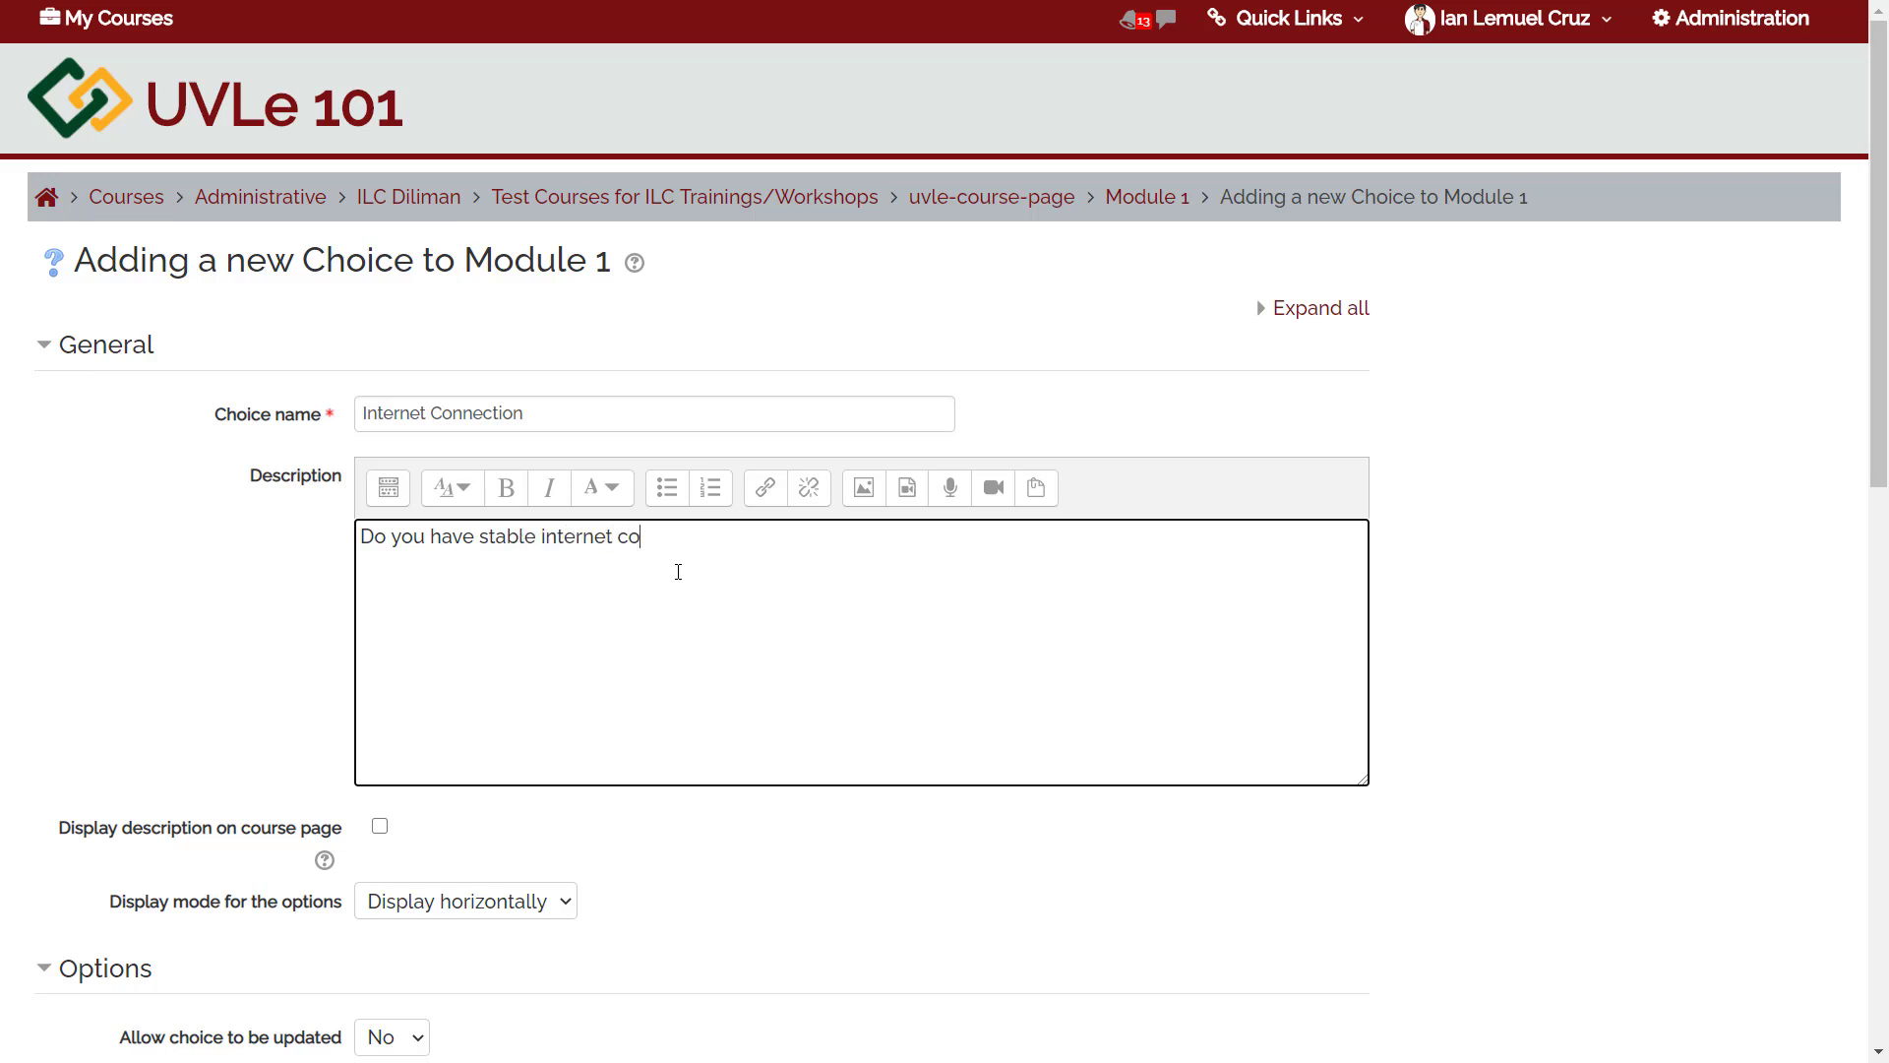
type("nnection for video confe")
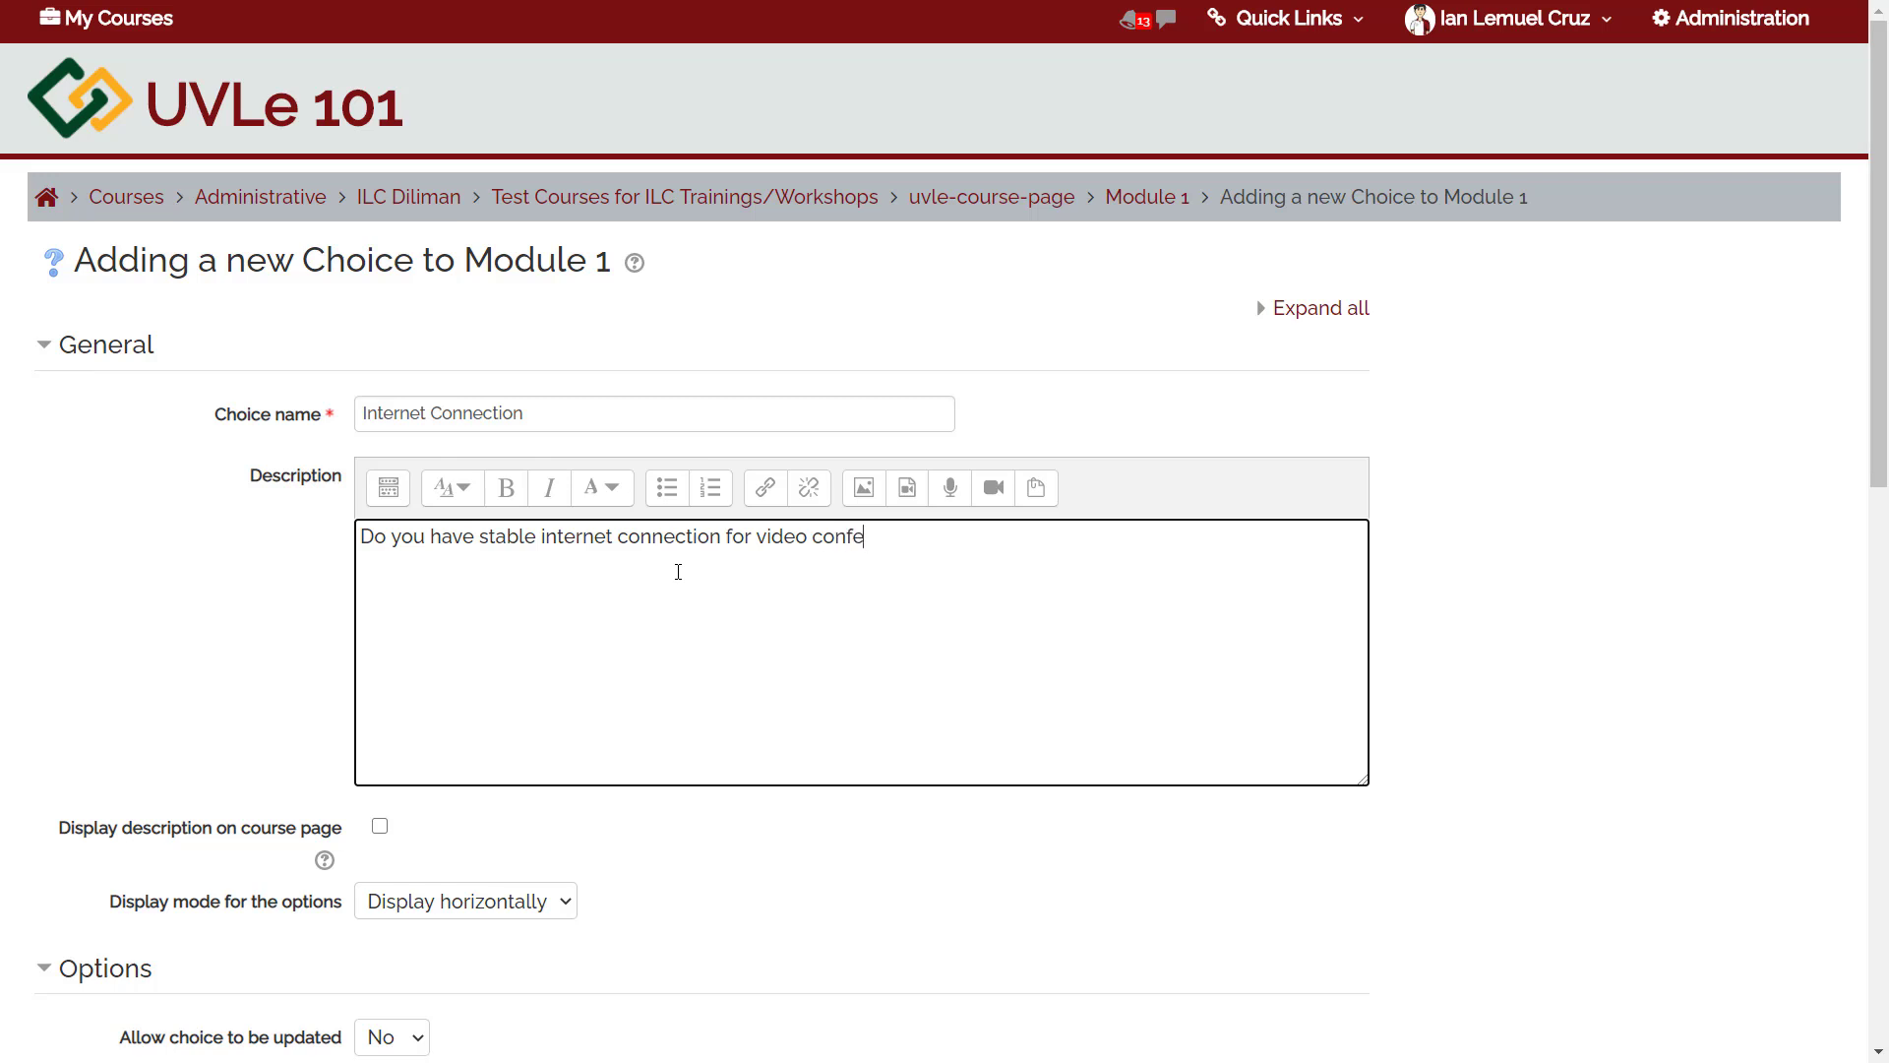
type("rencing?")
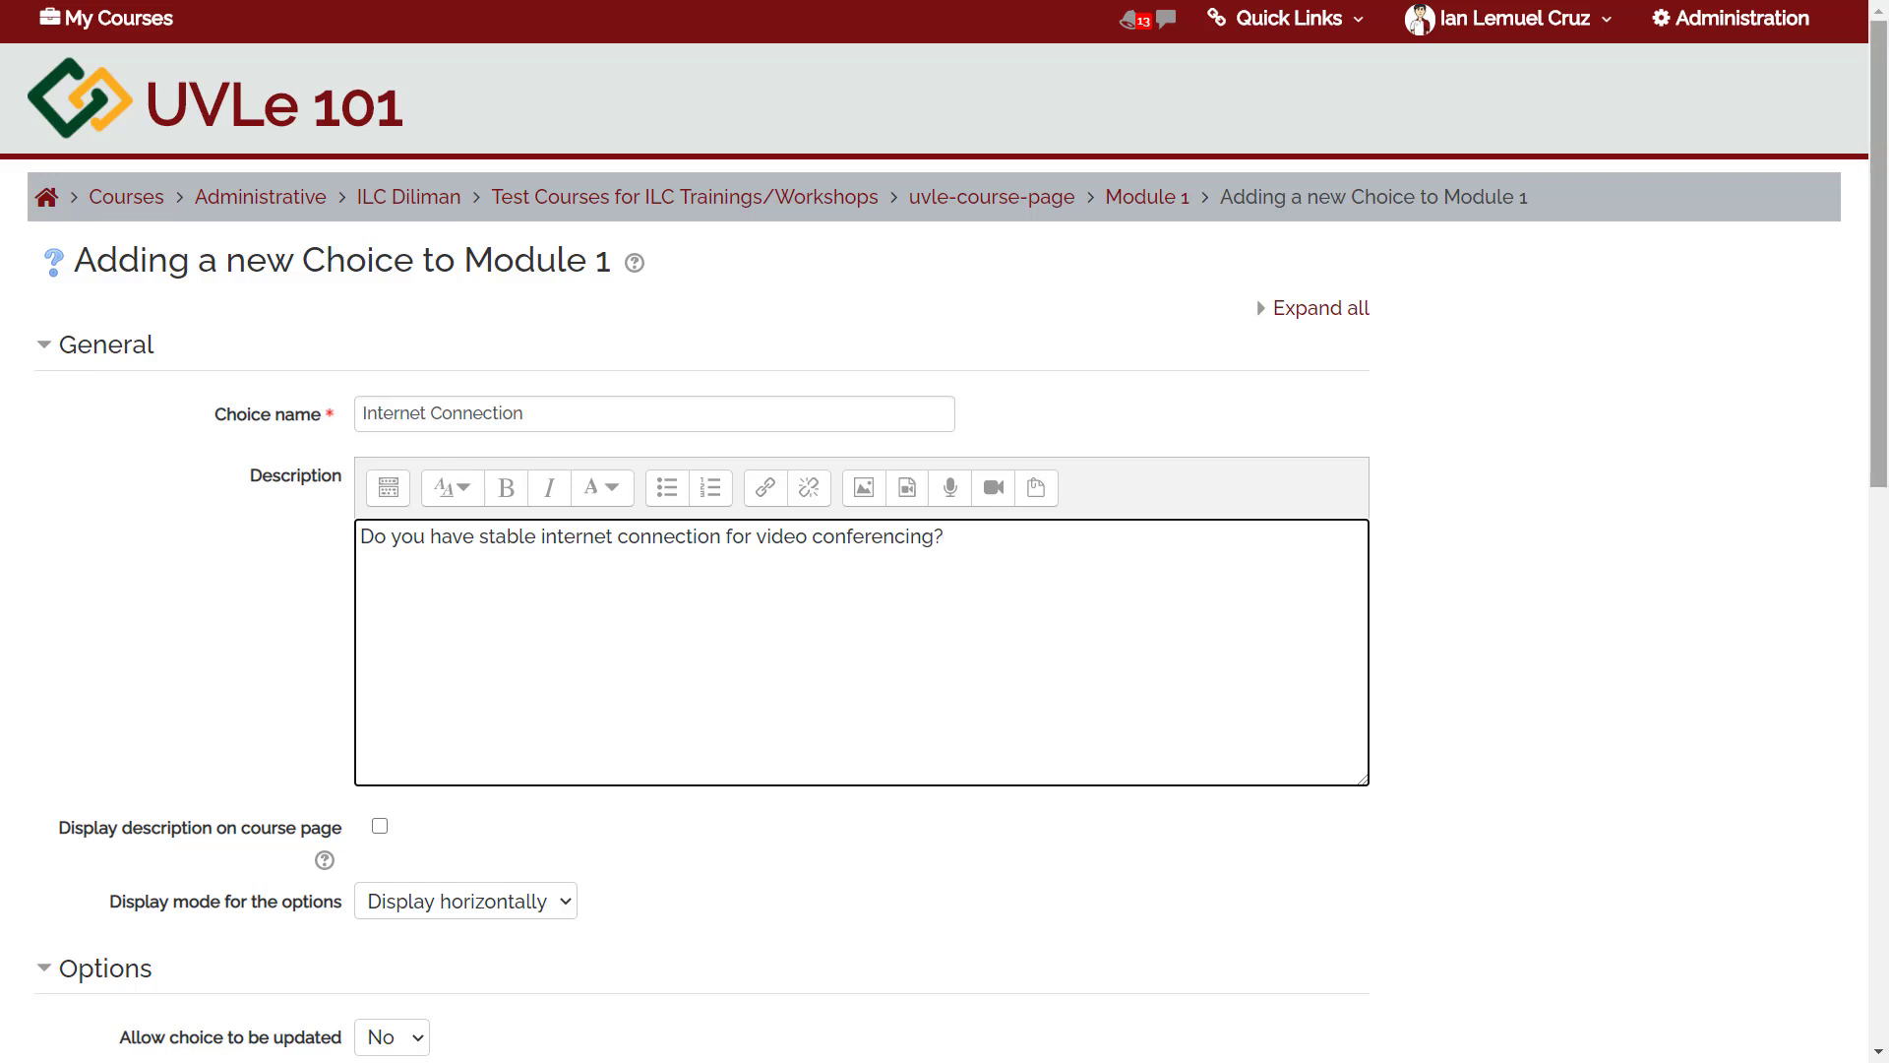
Step: Set the display mode for the choice options to "Display vertically"
left_click_drag(1880, 354, 1886, 537)
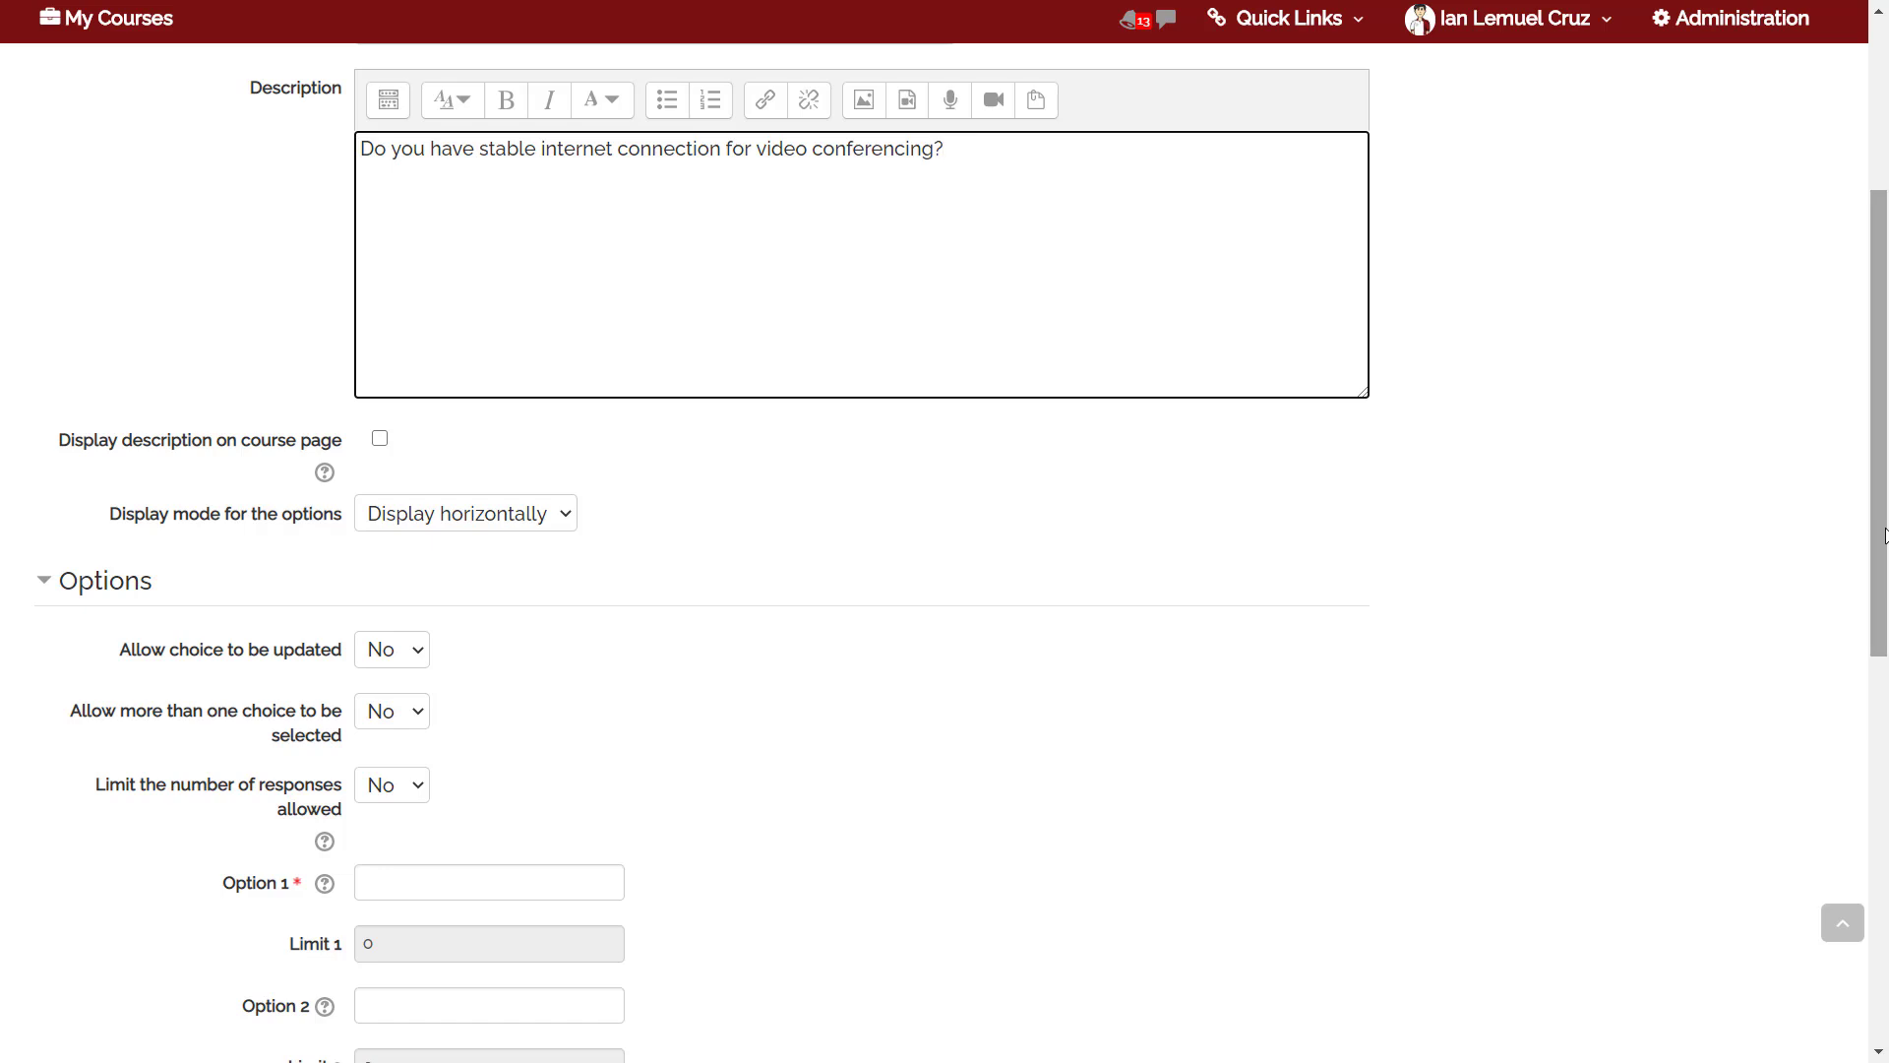
left_click(514, 527)
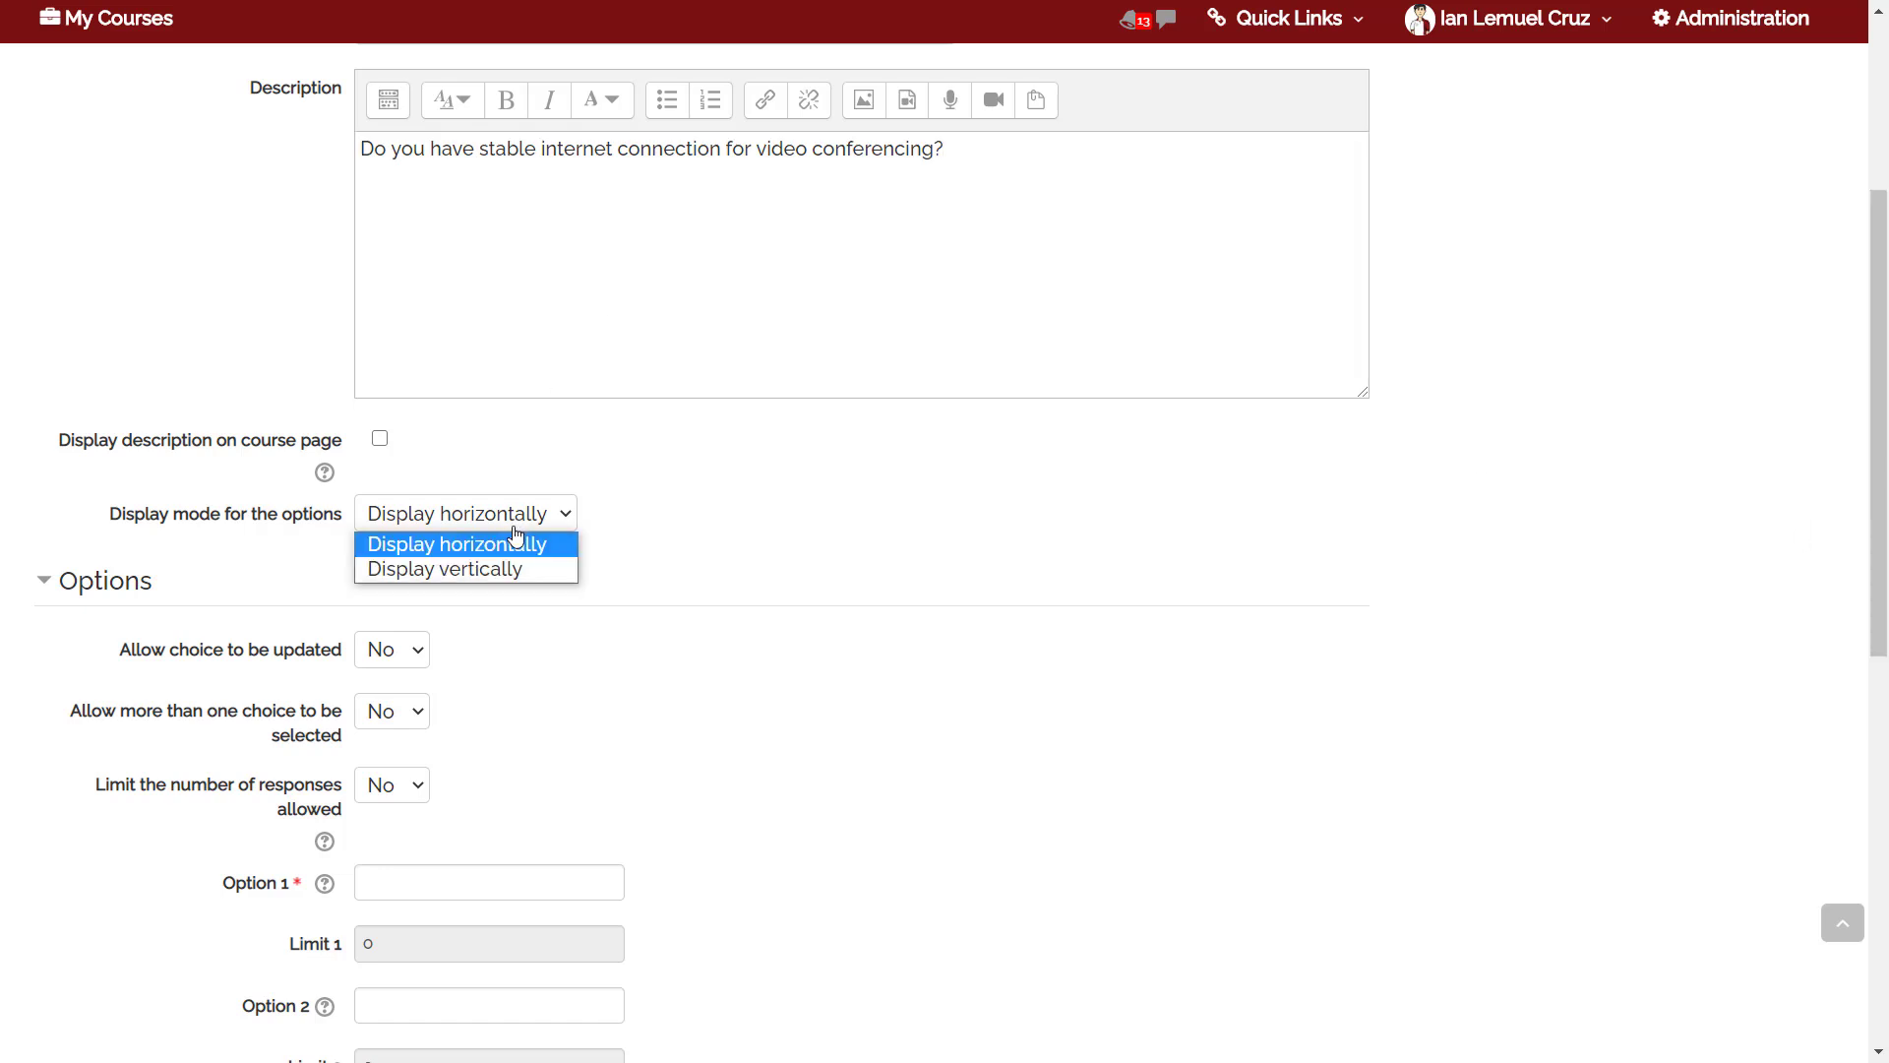
left_click(511, 570)
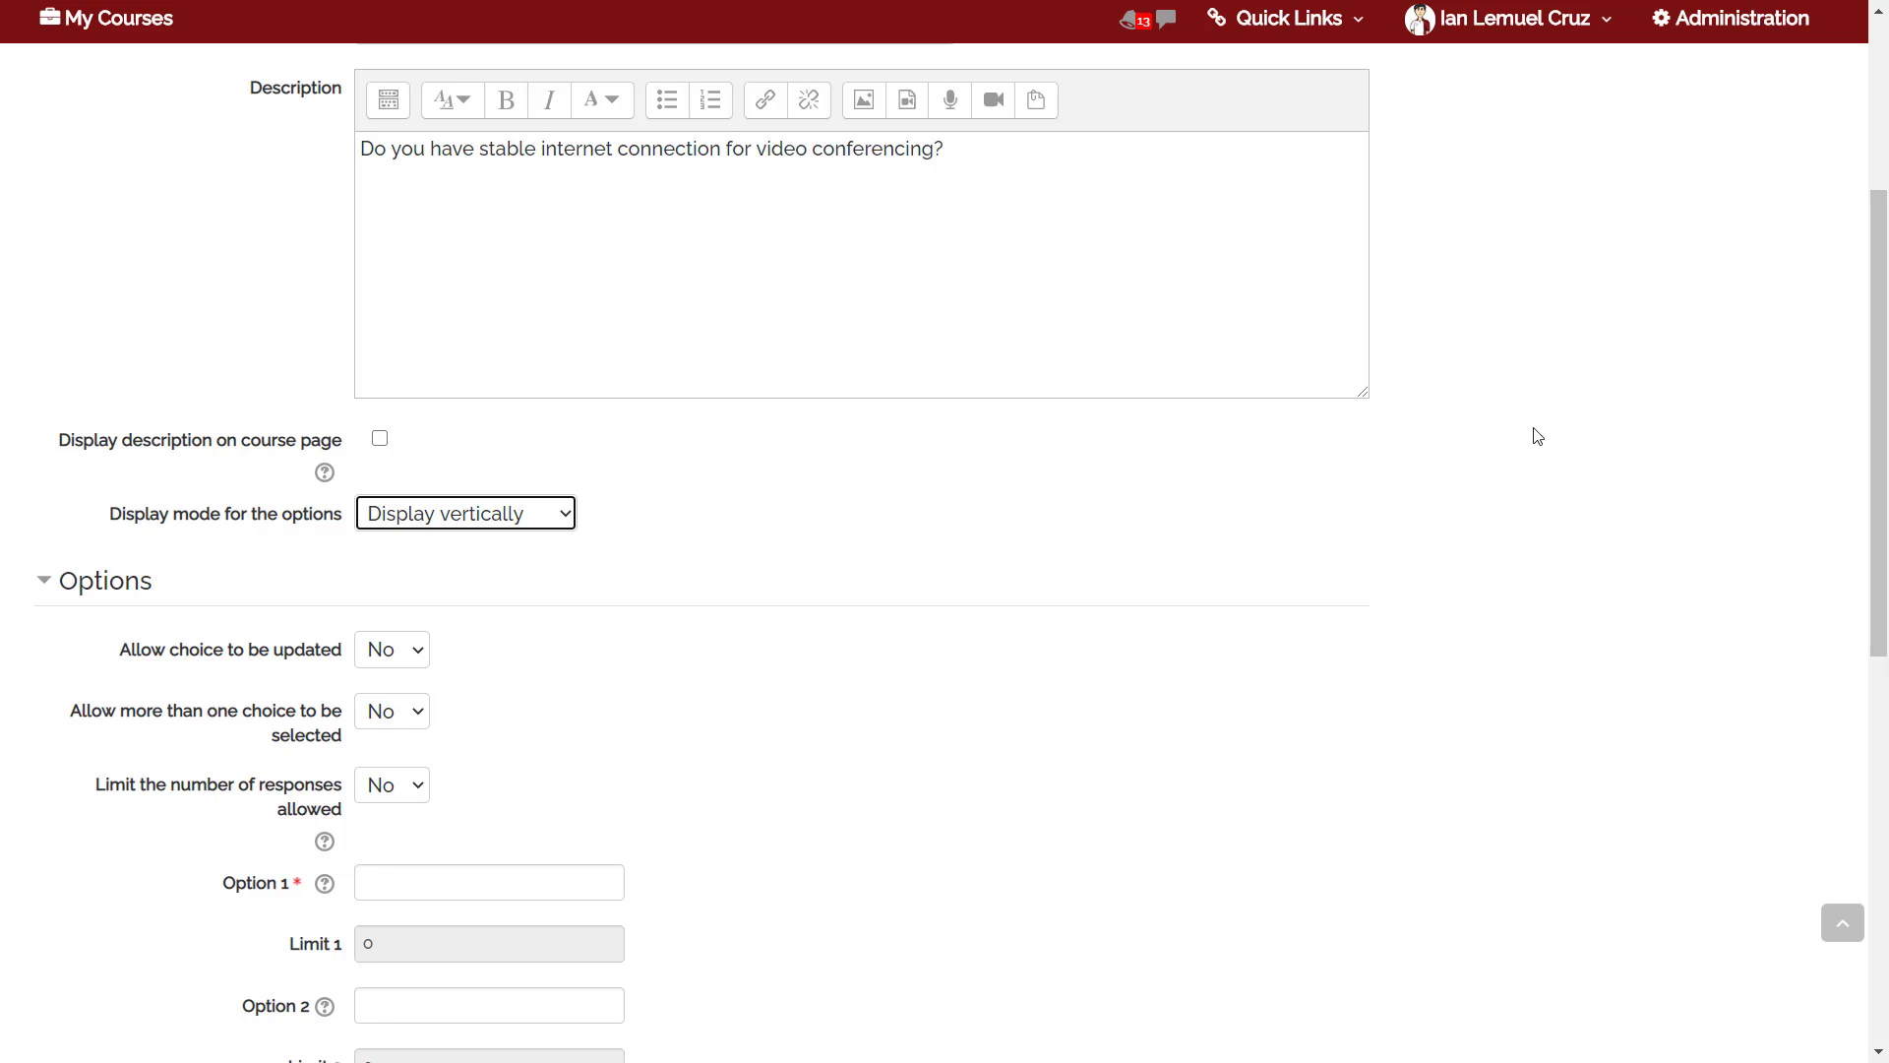
Step: Fill in Option 1 as "Yes, it's always stable" and Option 2 as "Yes, but sometimes stable"
left_click_drag(1881, 474, 1885, 632)
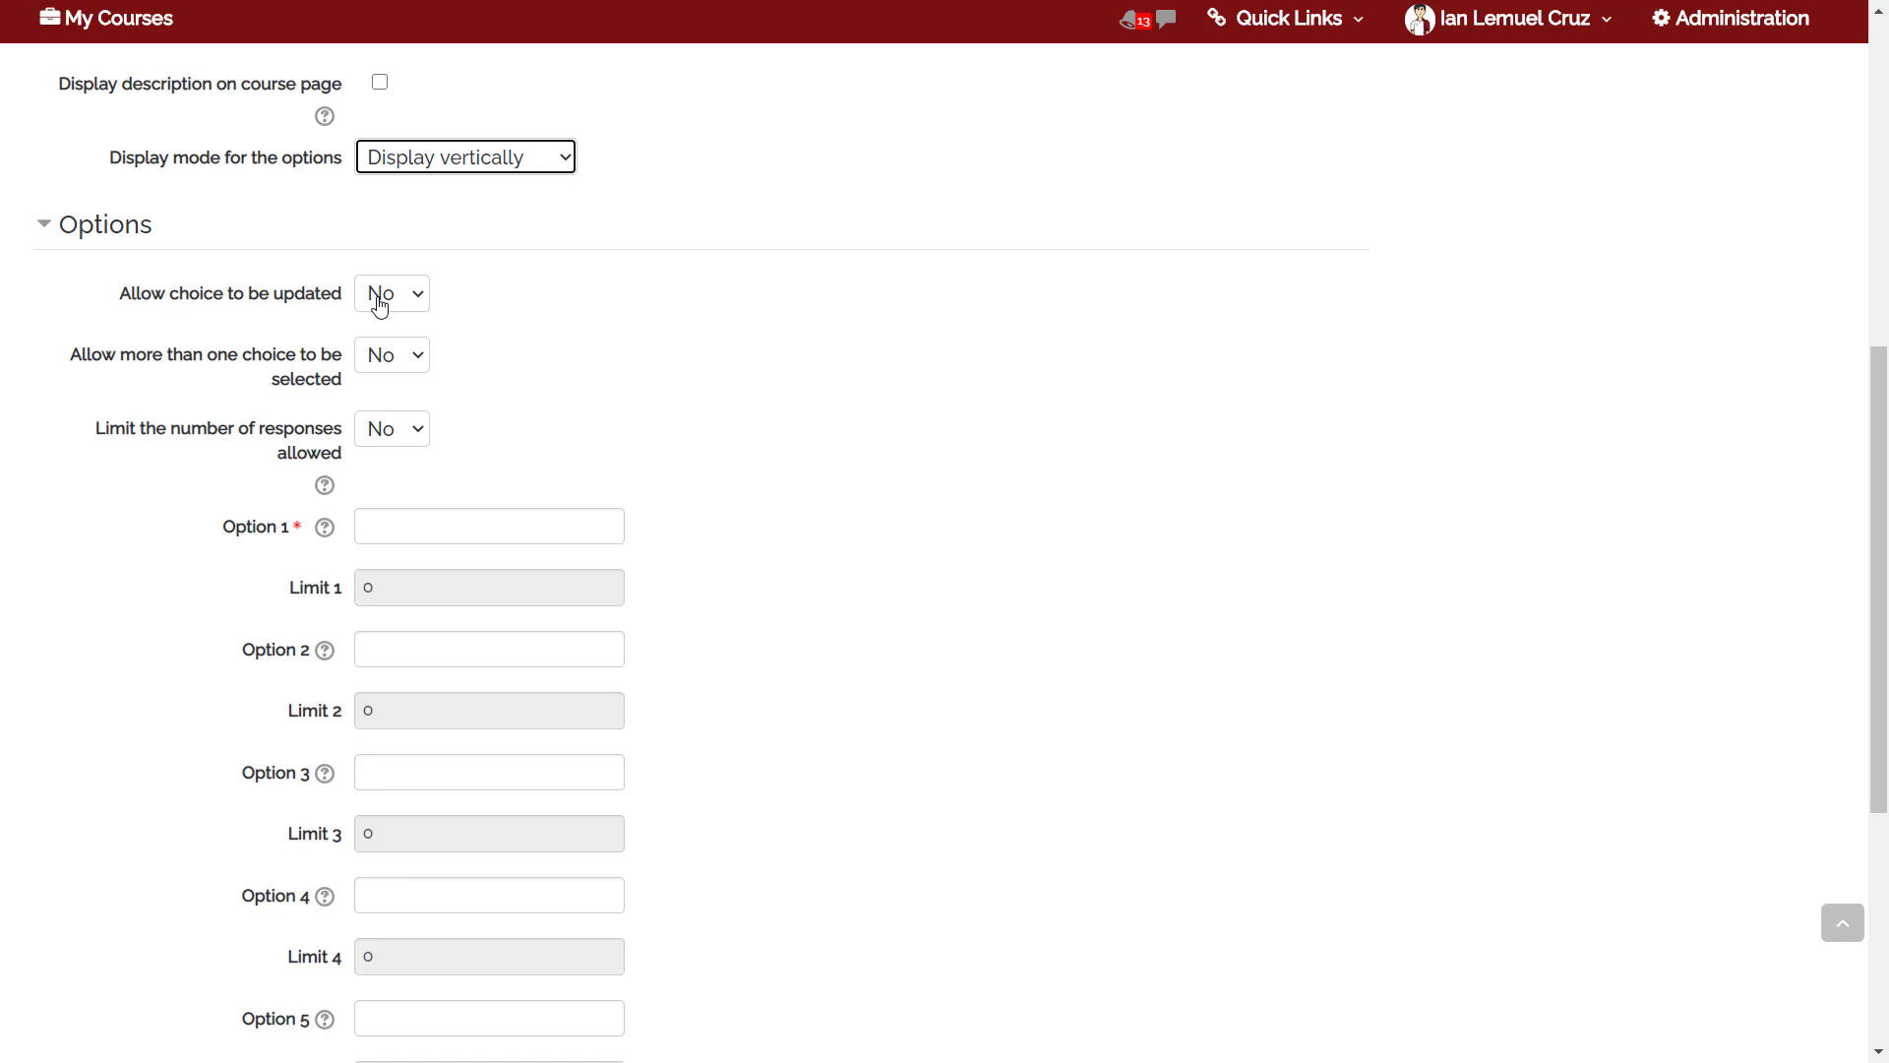
scroll(380, 306, "down", 1)
left_click(428, 526)
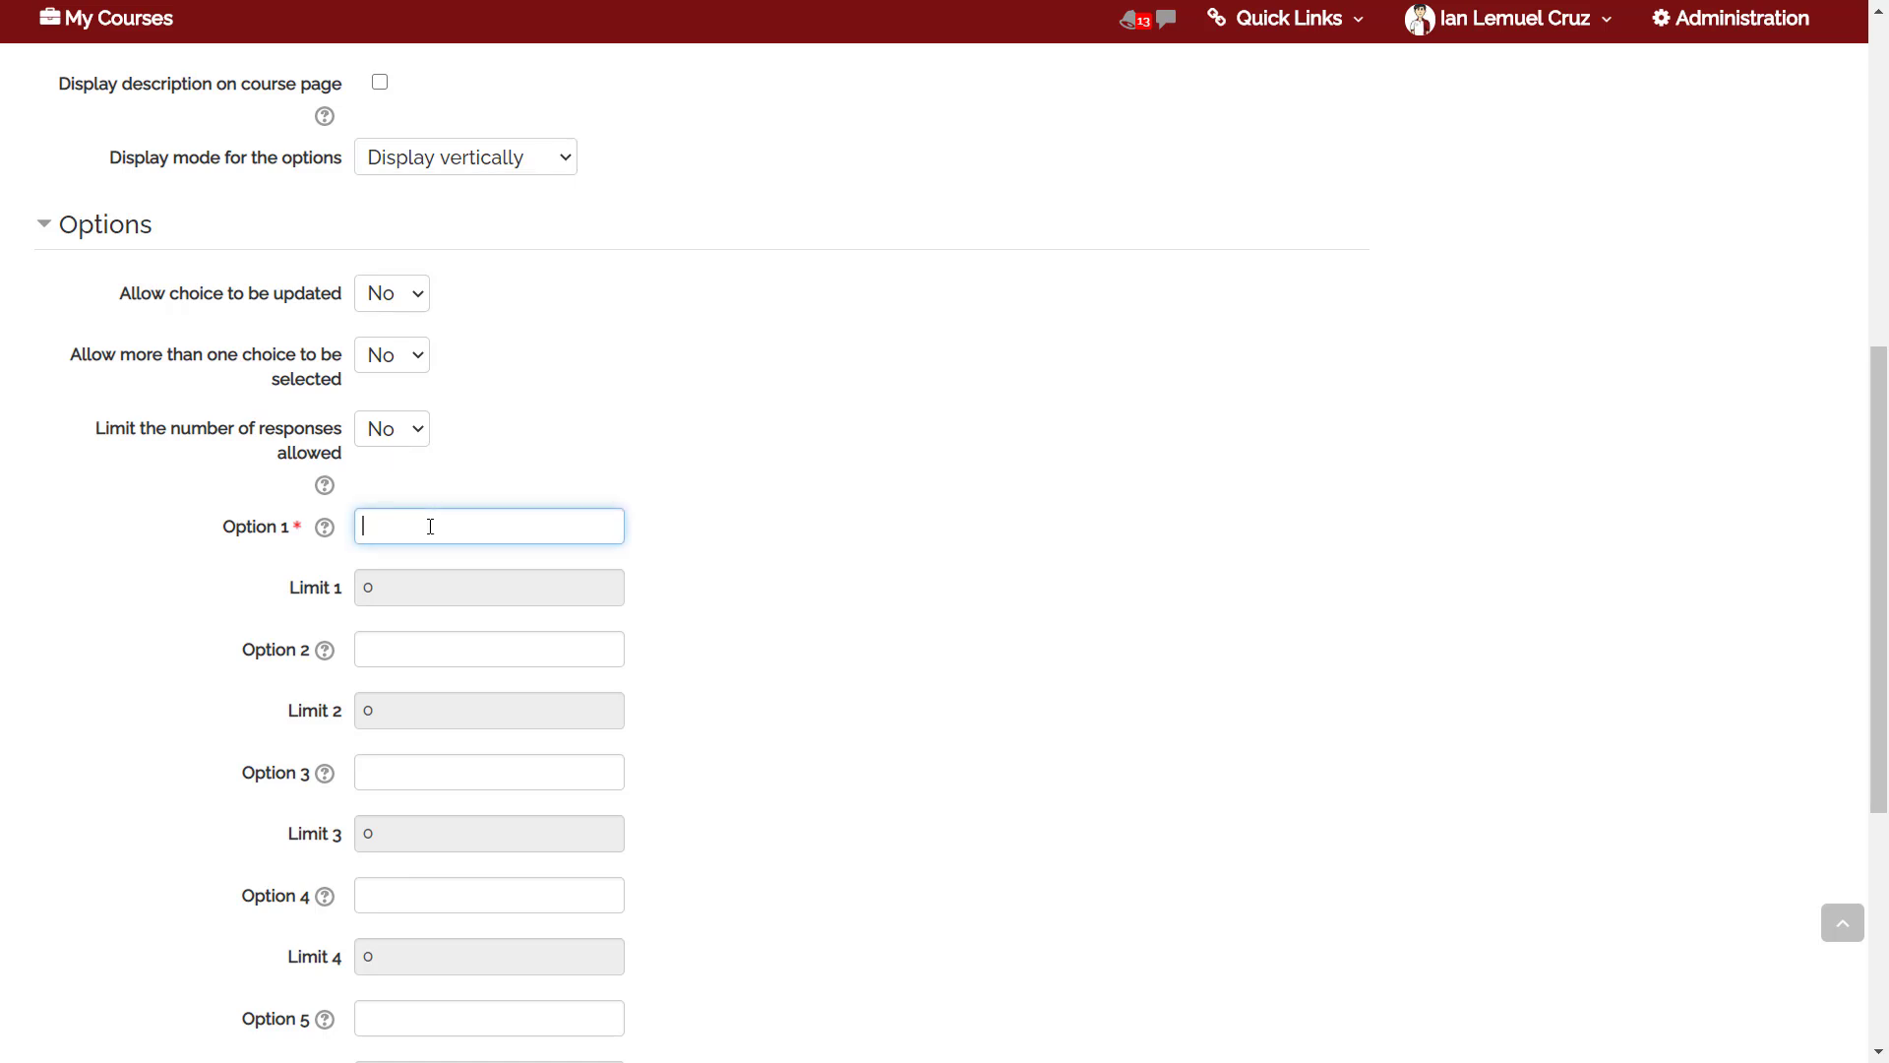
type("Yes.")
type(" it's always")
type(" stable")
left_click(429, 649)
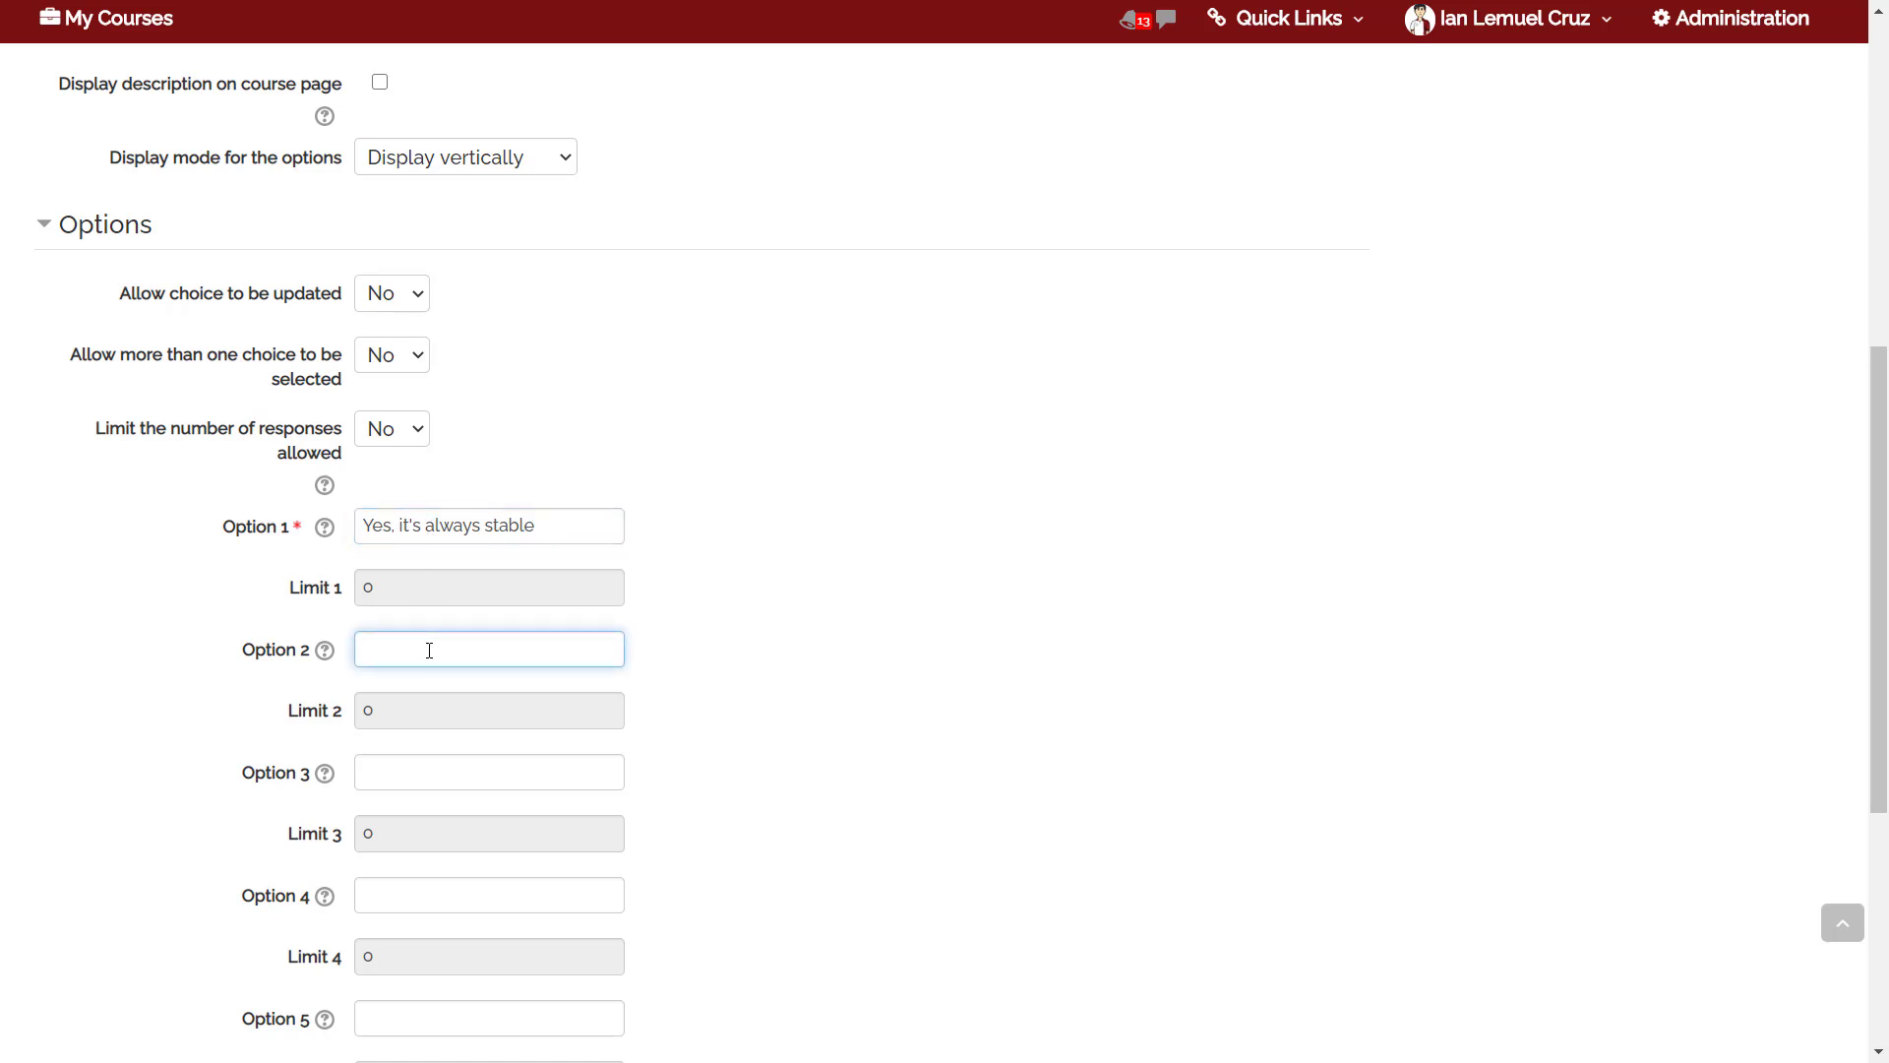
type("Yes, but sometimes stable")
Step: Fill in Option 3 as "No, not stable for video conferencing"
left_click(416, 775)
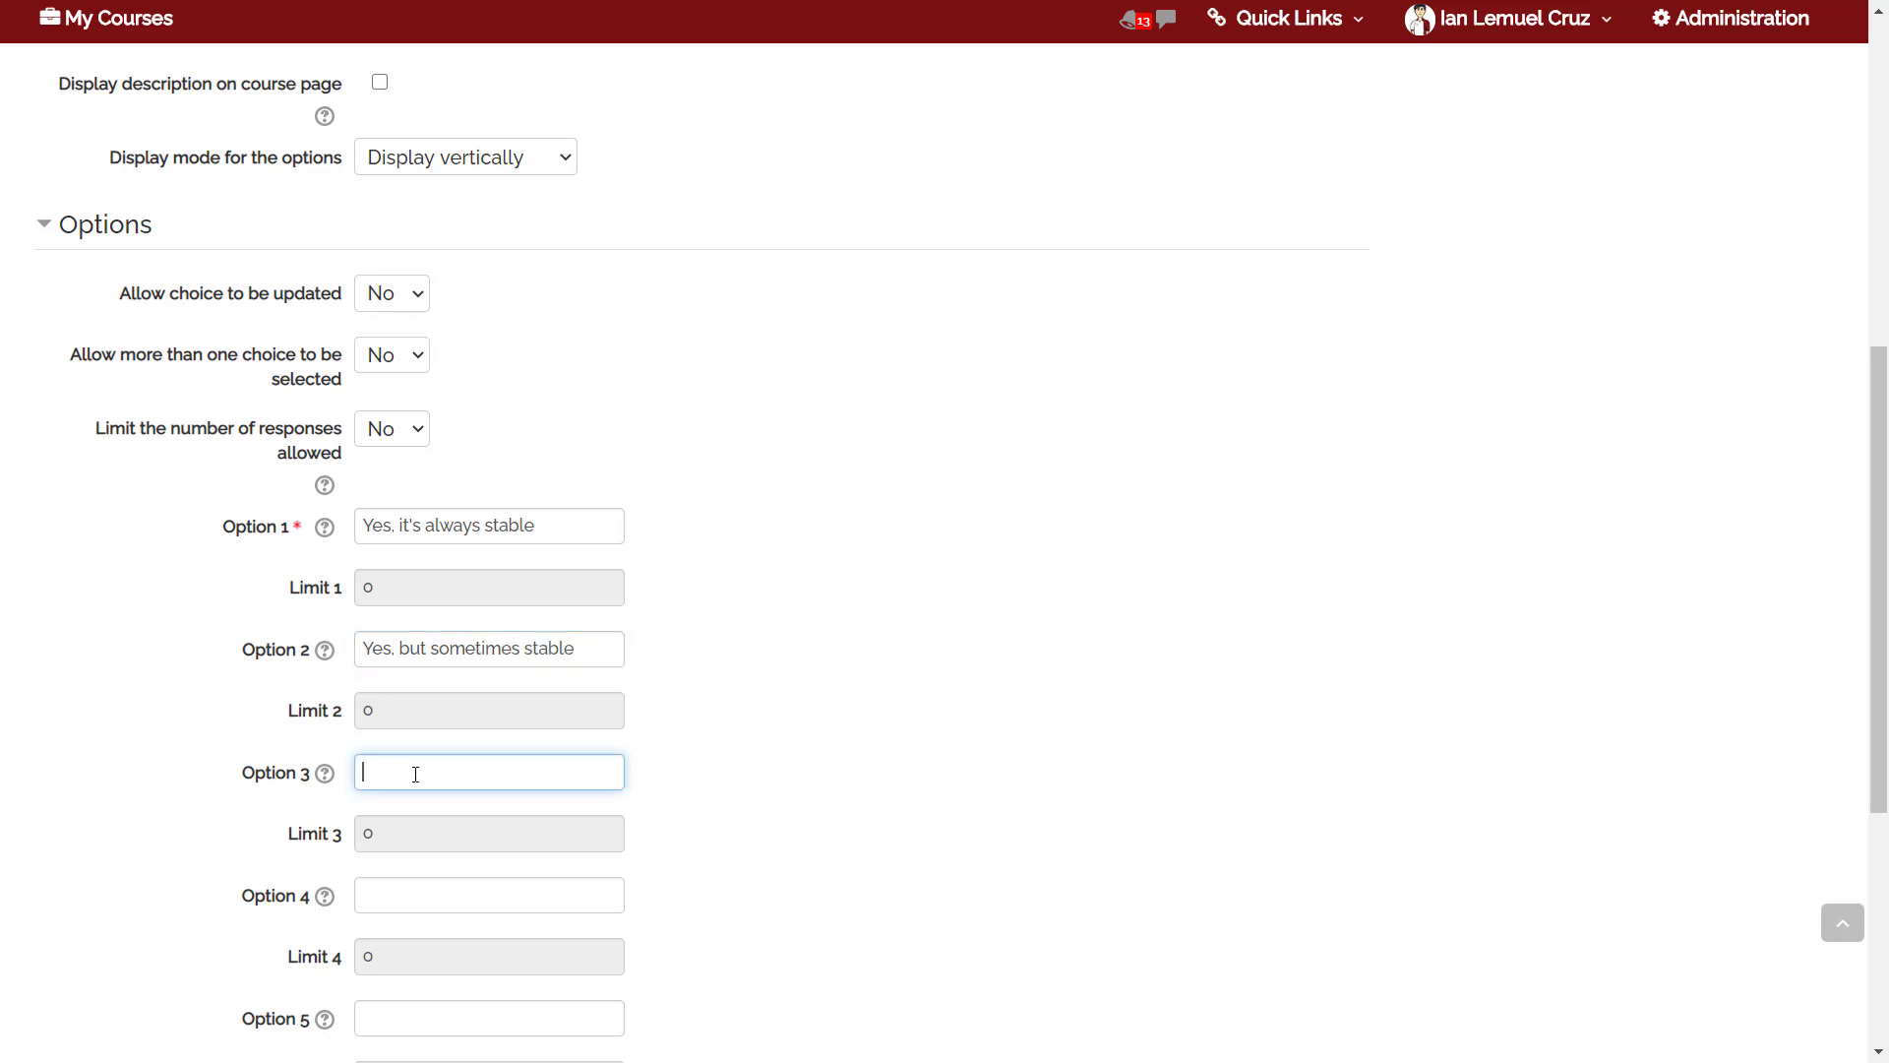
type("No")
type(", not stab")
type("le for")
type(" video conferenc")
type("ing")
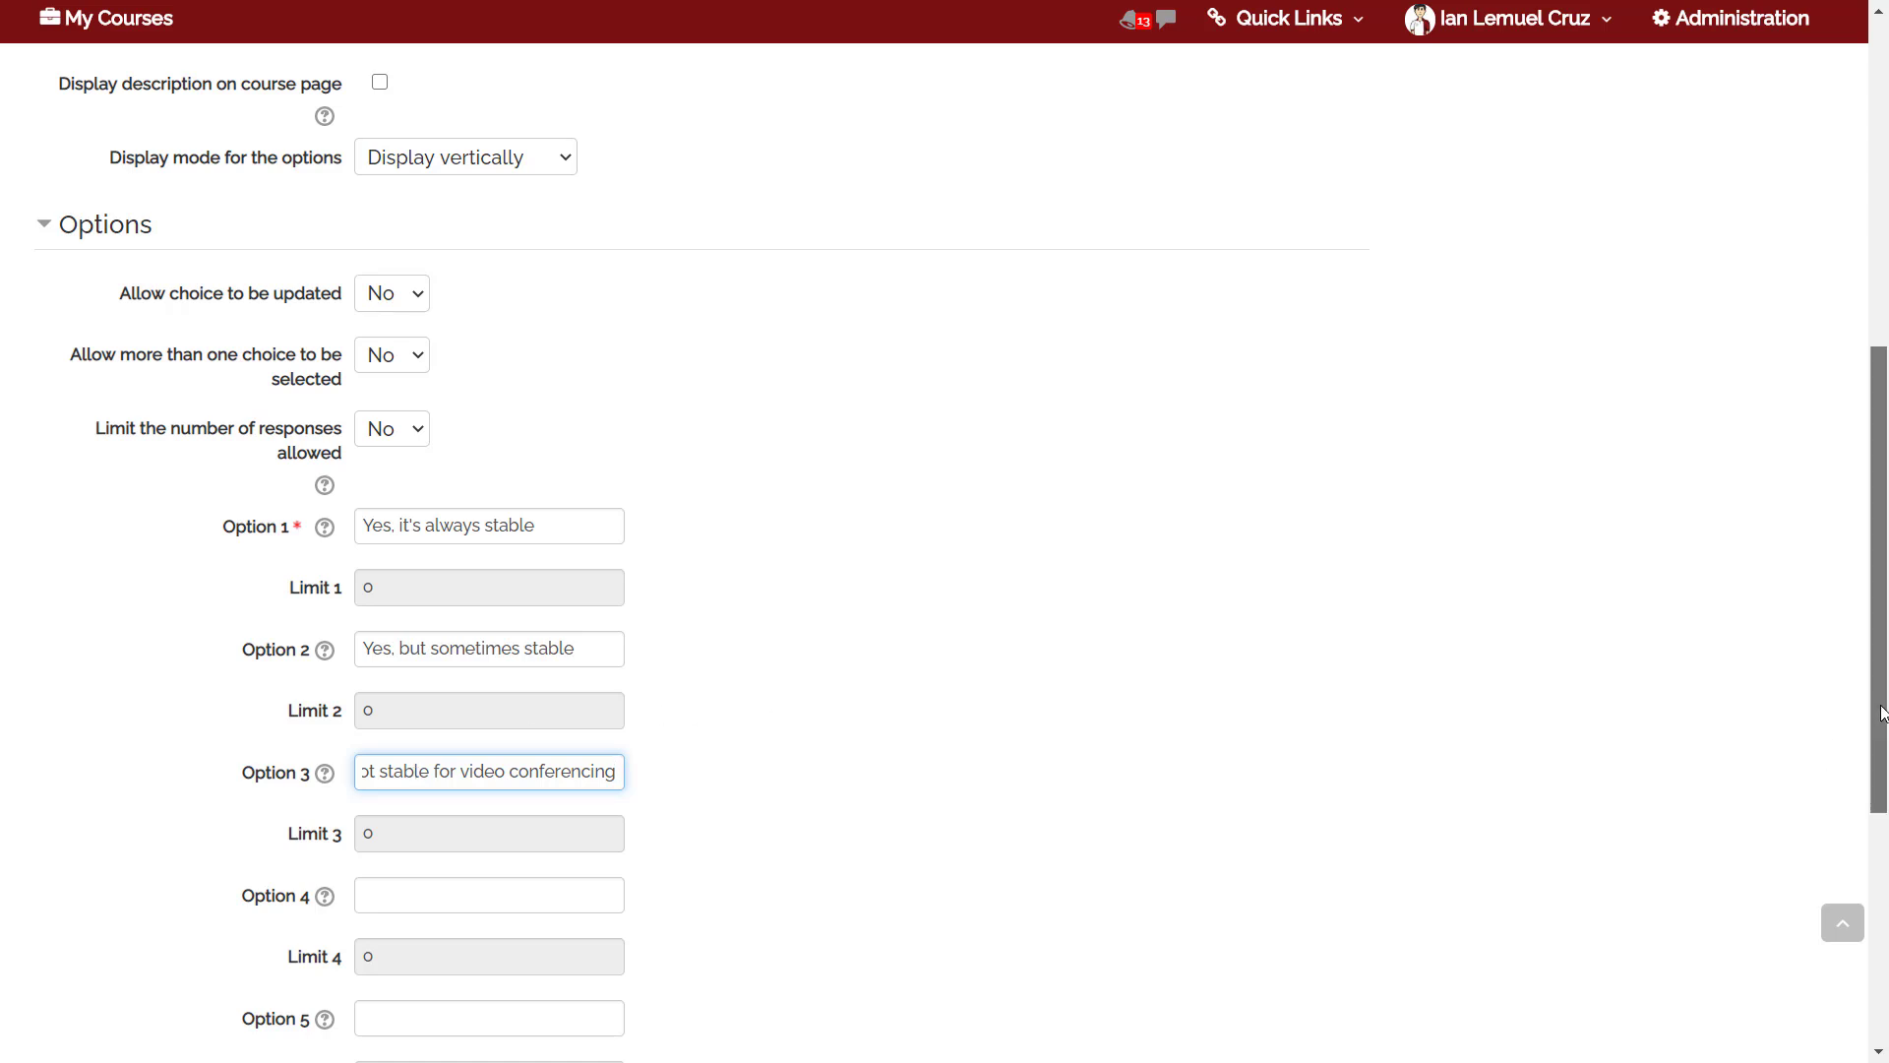
Step: Expand the Availability settings and enable both the "Allow responses from" and "Allow responses until" dates
left_click_drag(1882, 713, 1879, 797)
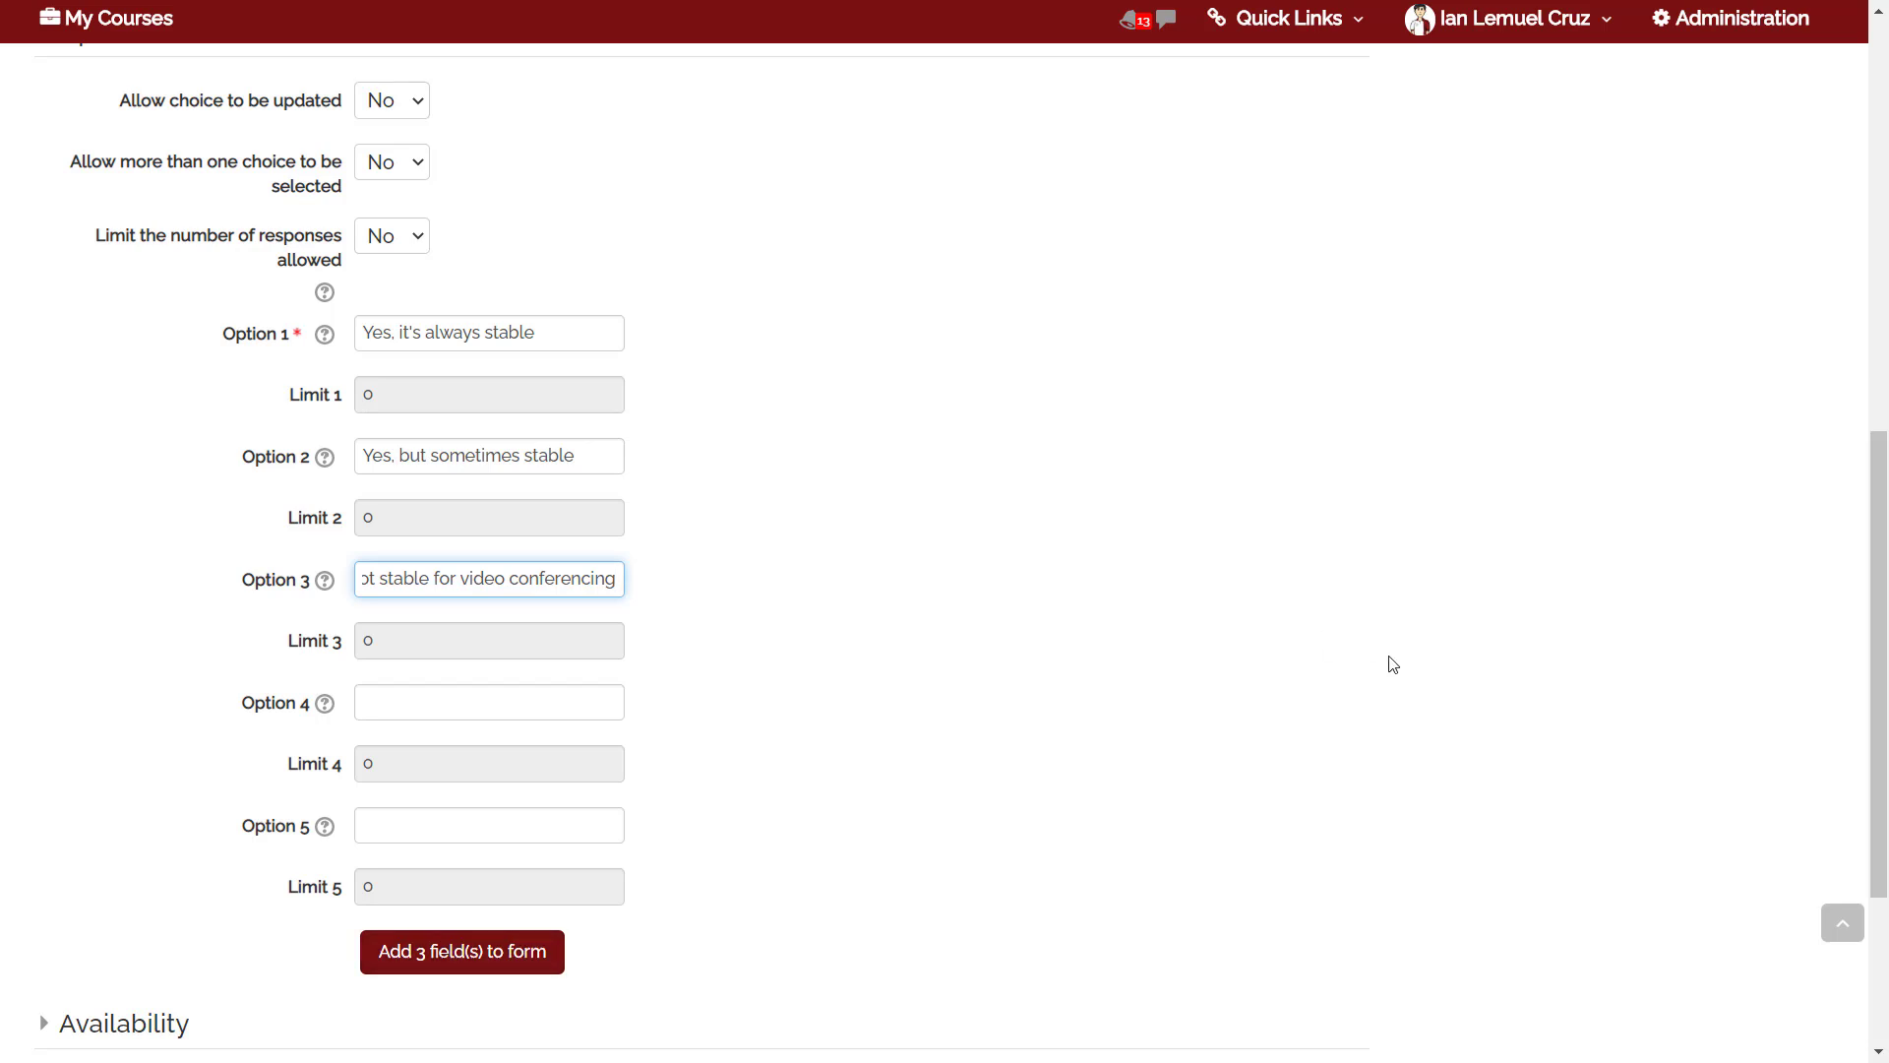
left_click_drag(1879, 622, 1884, 744)
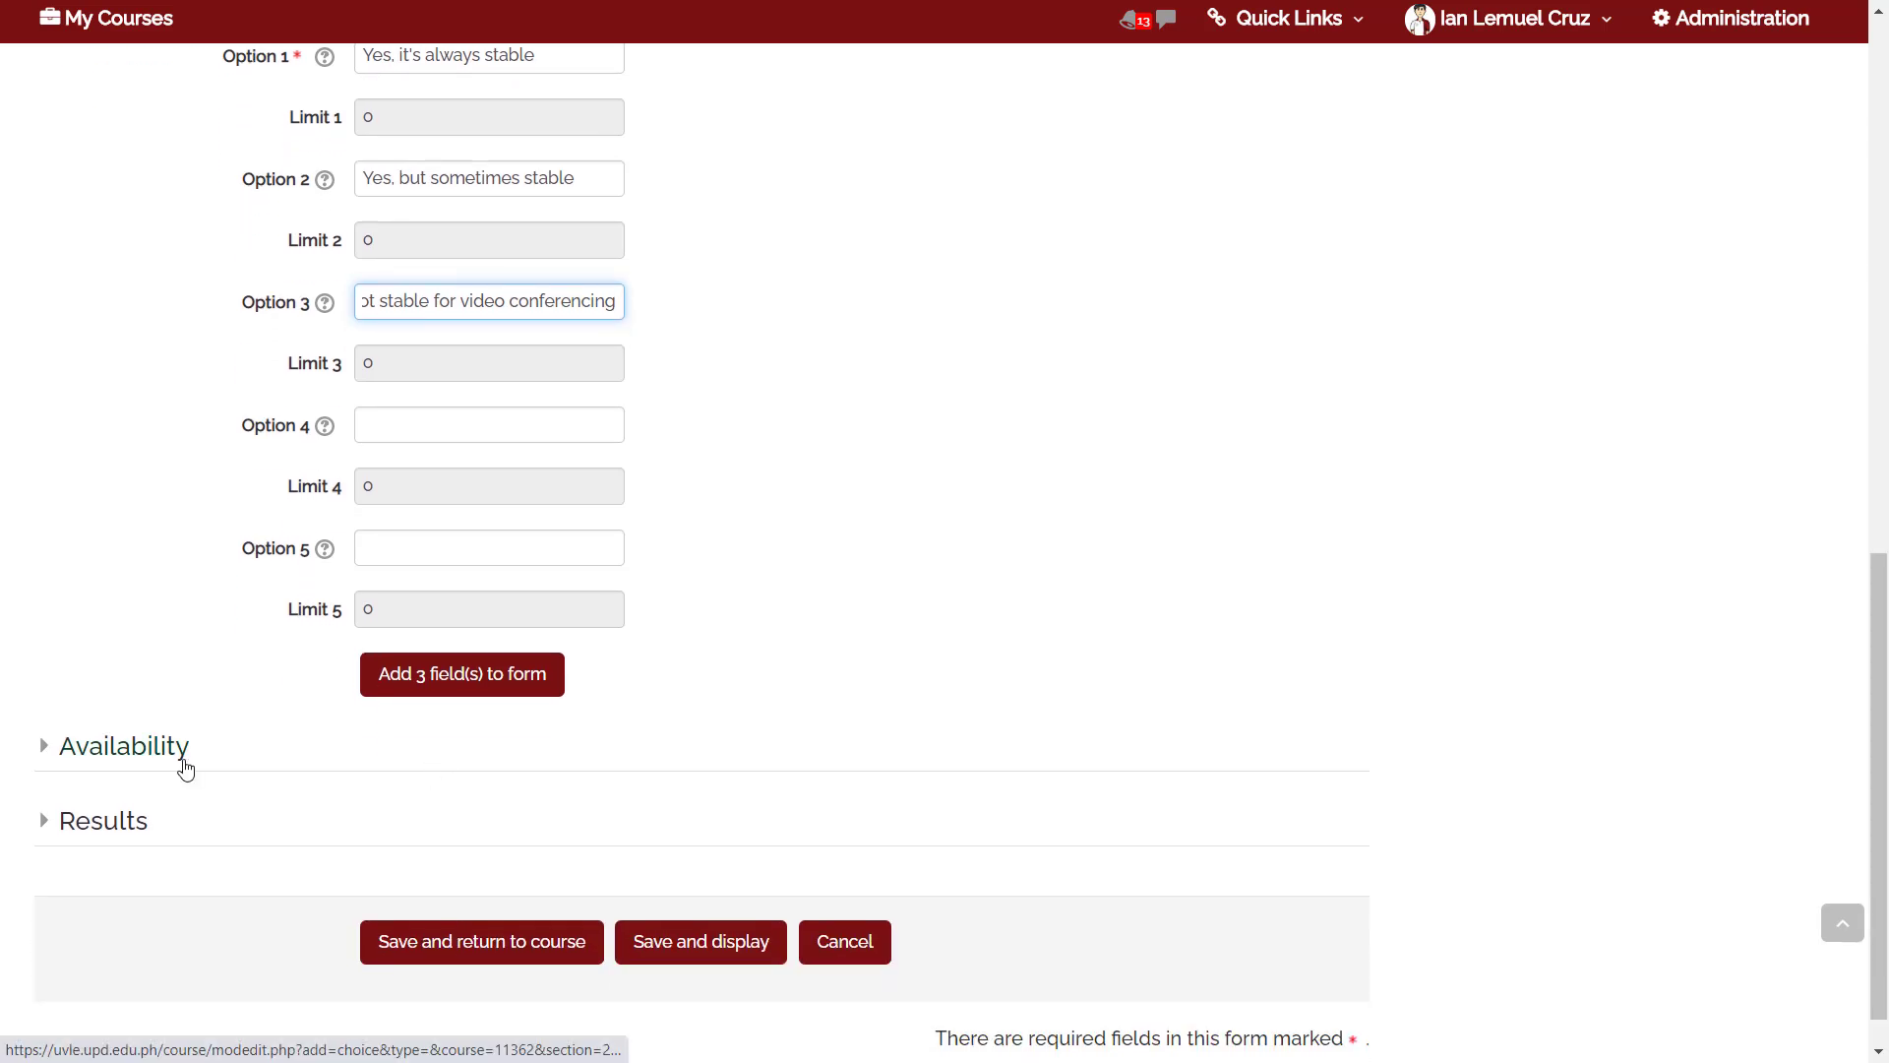
left_click(113, 758)
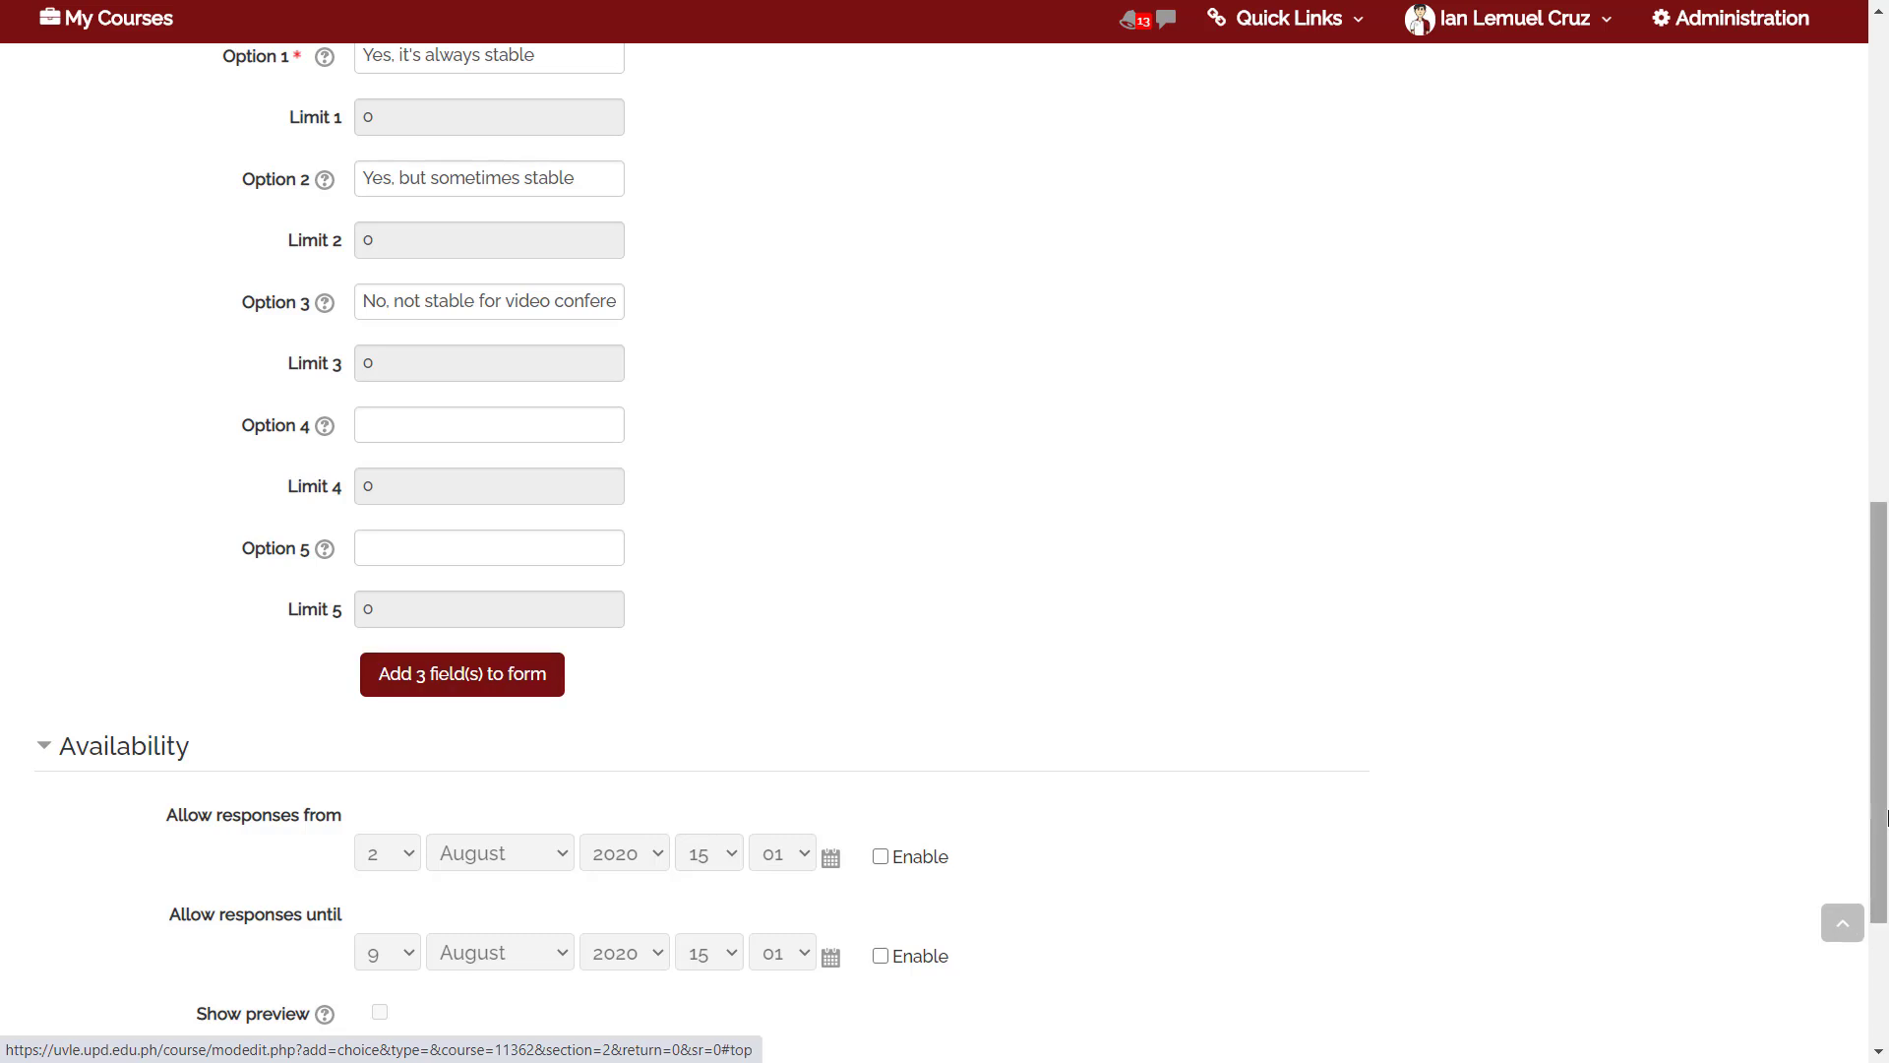
left_click_drag(1886, 816, 1886, 966)
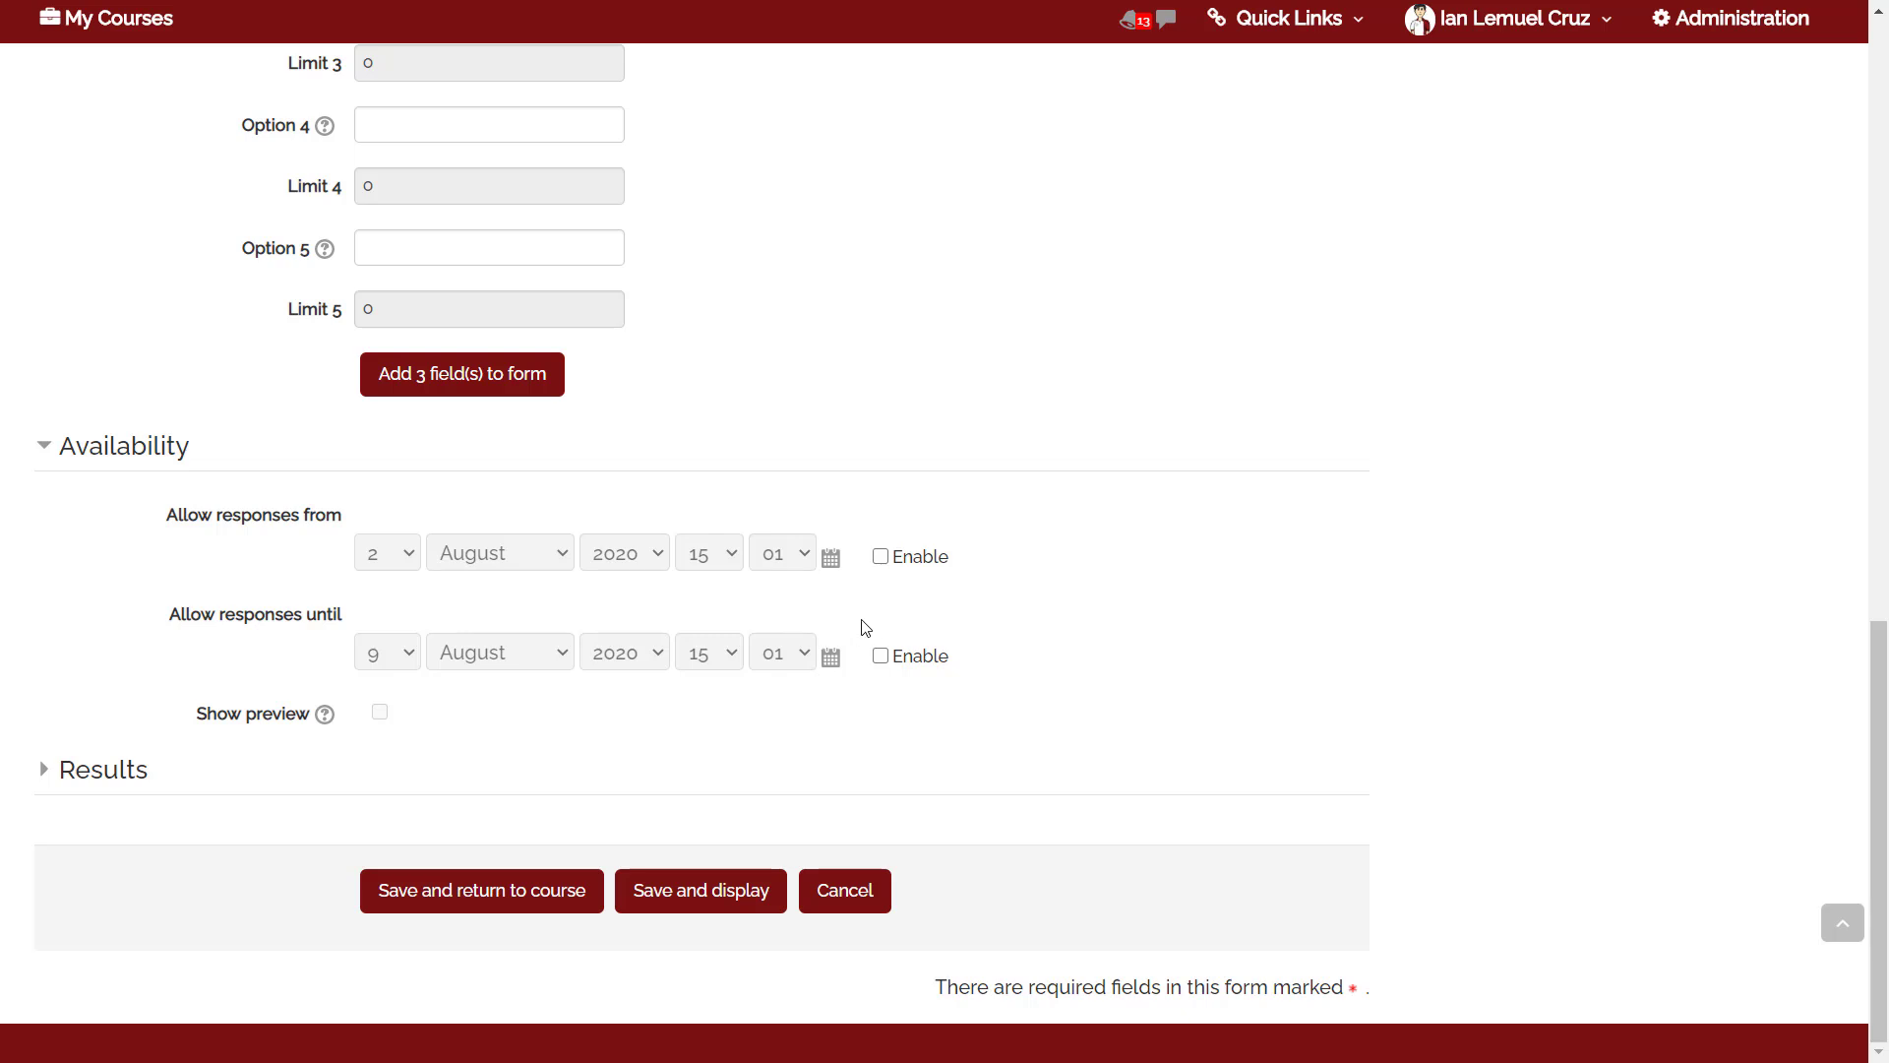
left_click(881, 557)
left_click(882, 659)
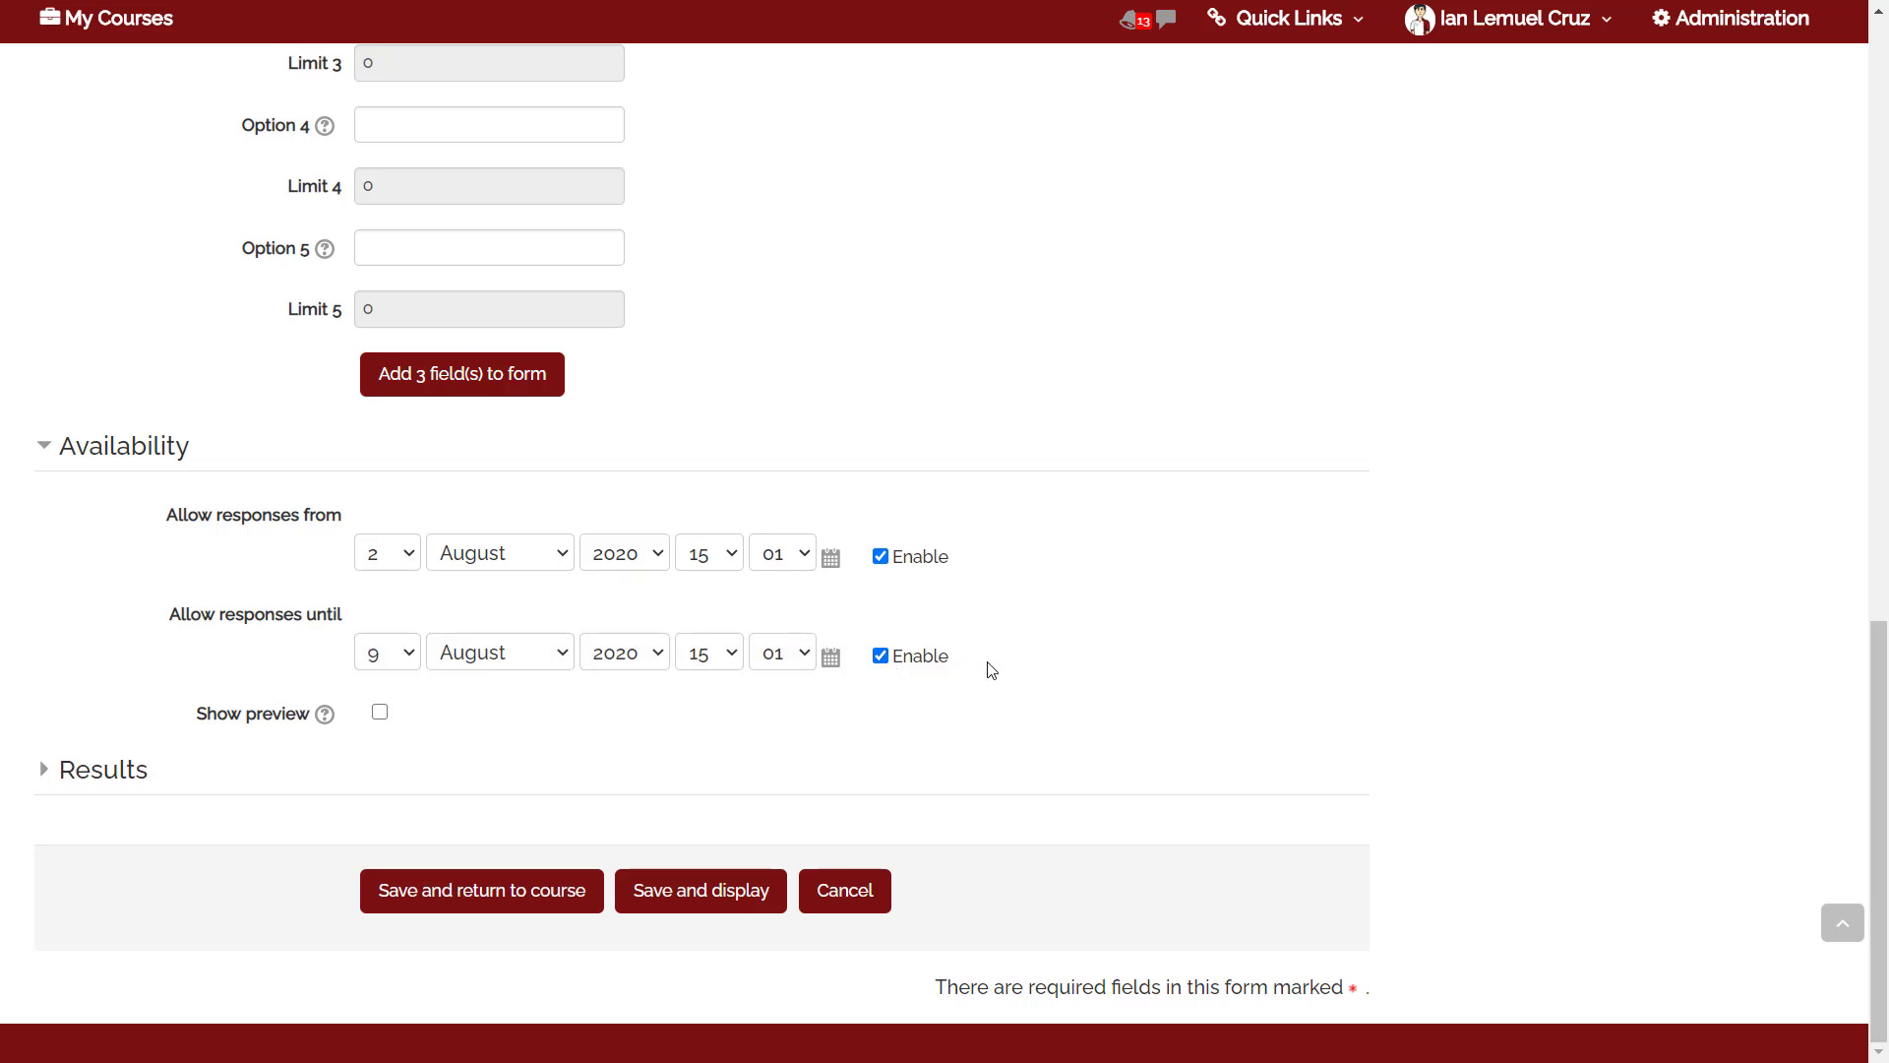
Step: Set the month of both the response start date and the response end date to September
left_click(517, 572)
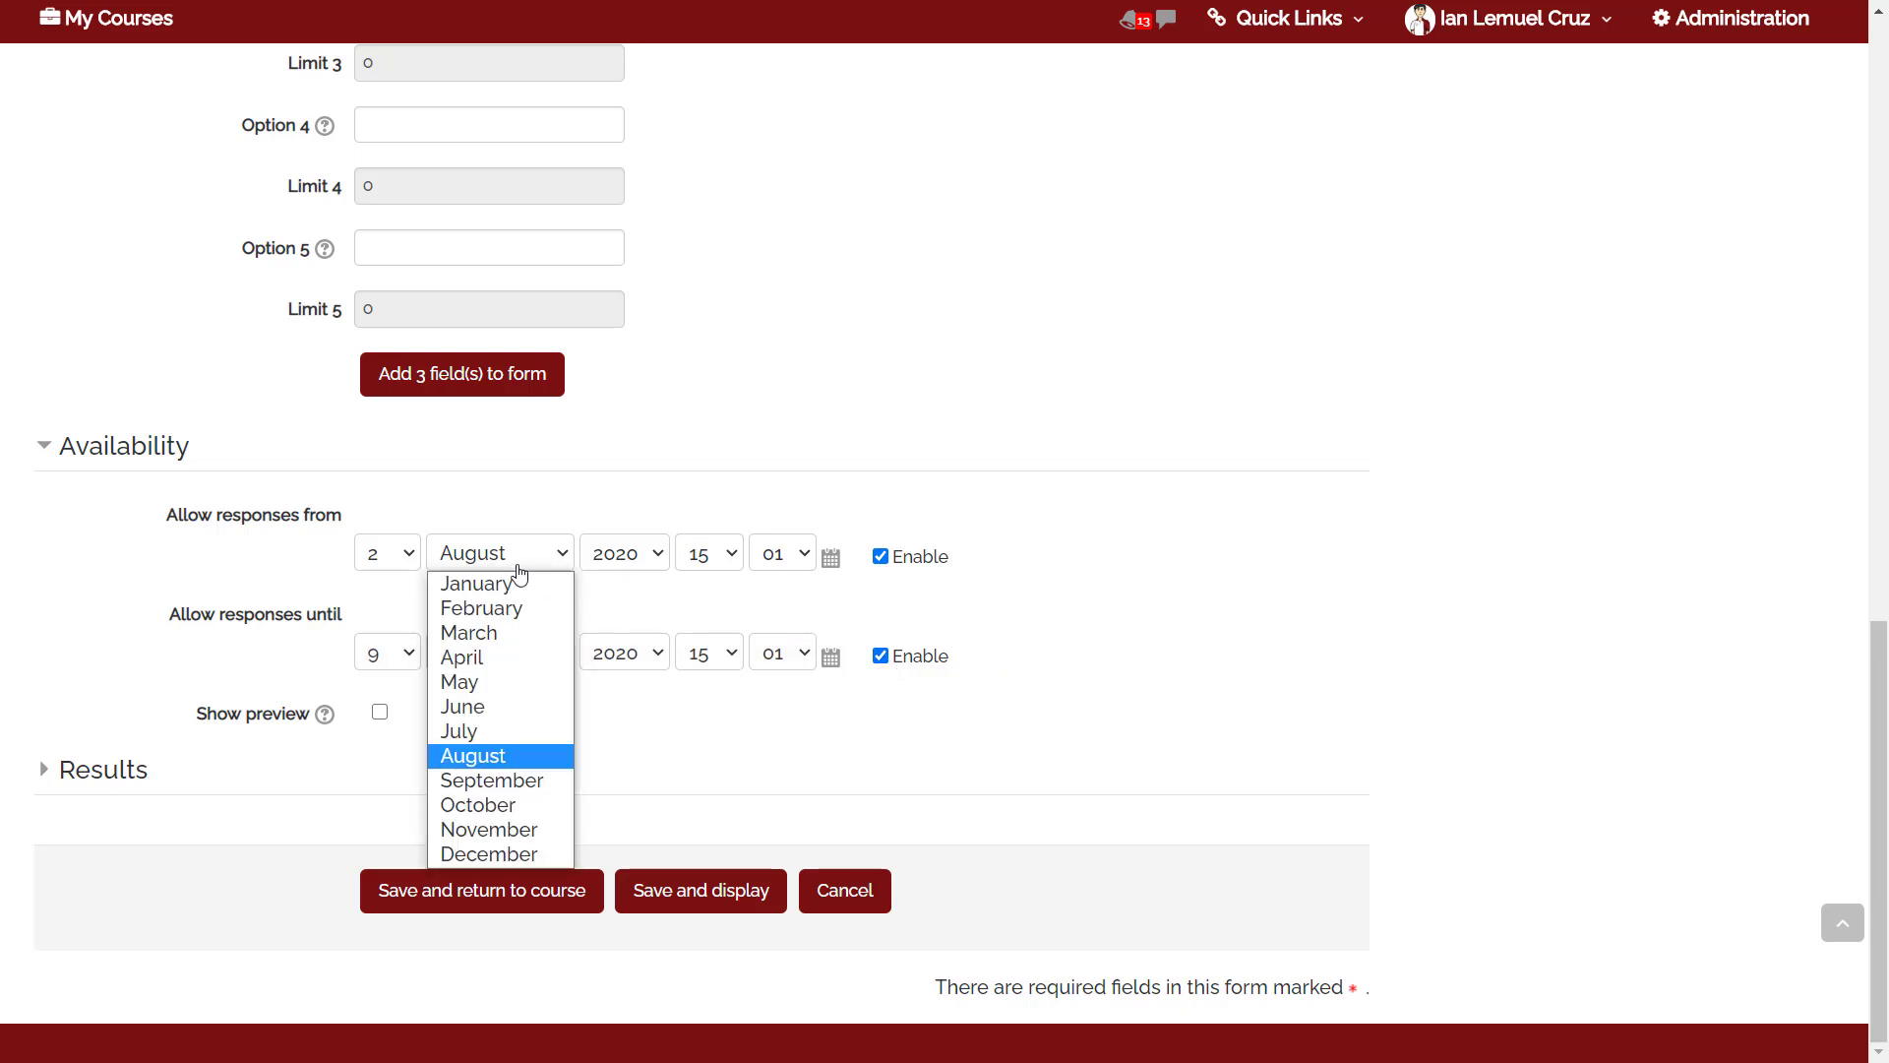
left_click(495, 780)
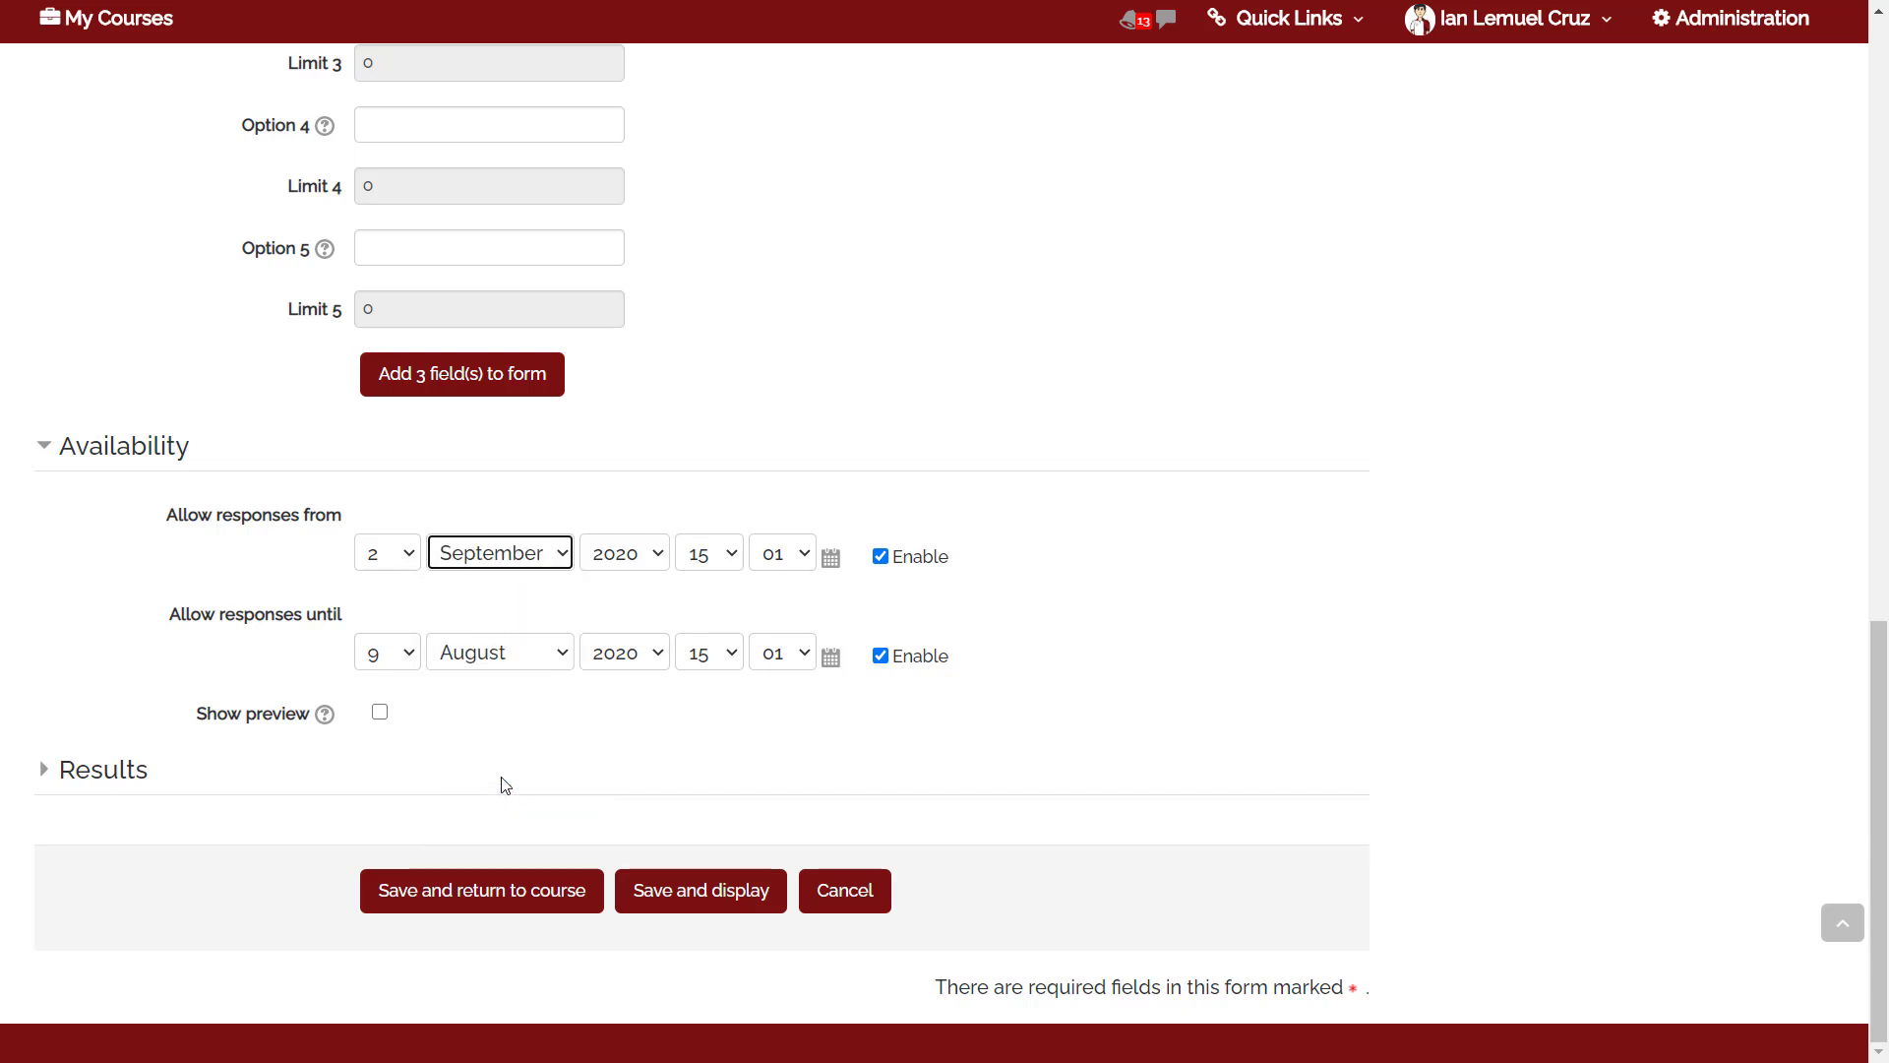
left_click(499, 652)
left_click(492, 877)
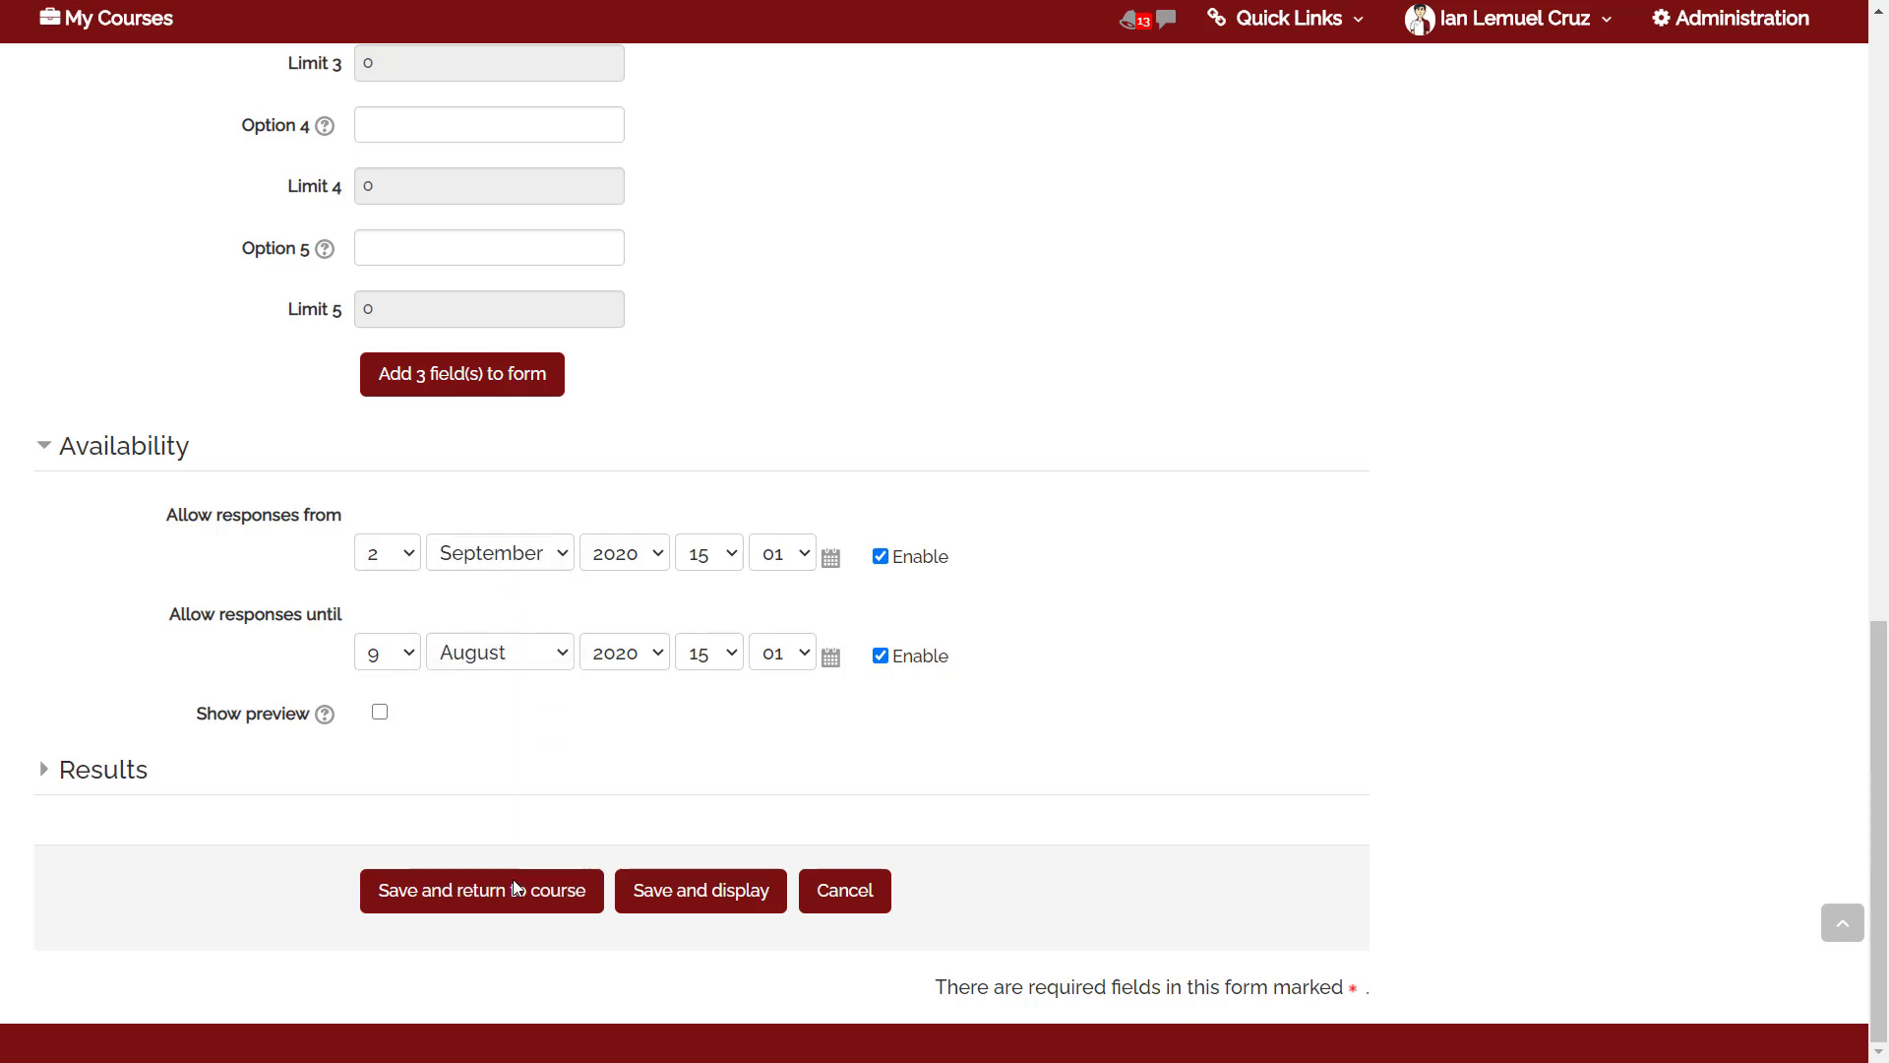
Step: Set the day to 10 for the response start date and 17 for the response end date
left_click(389, 557)
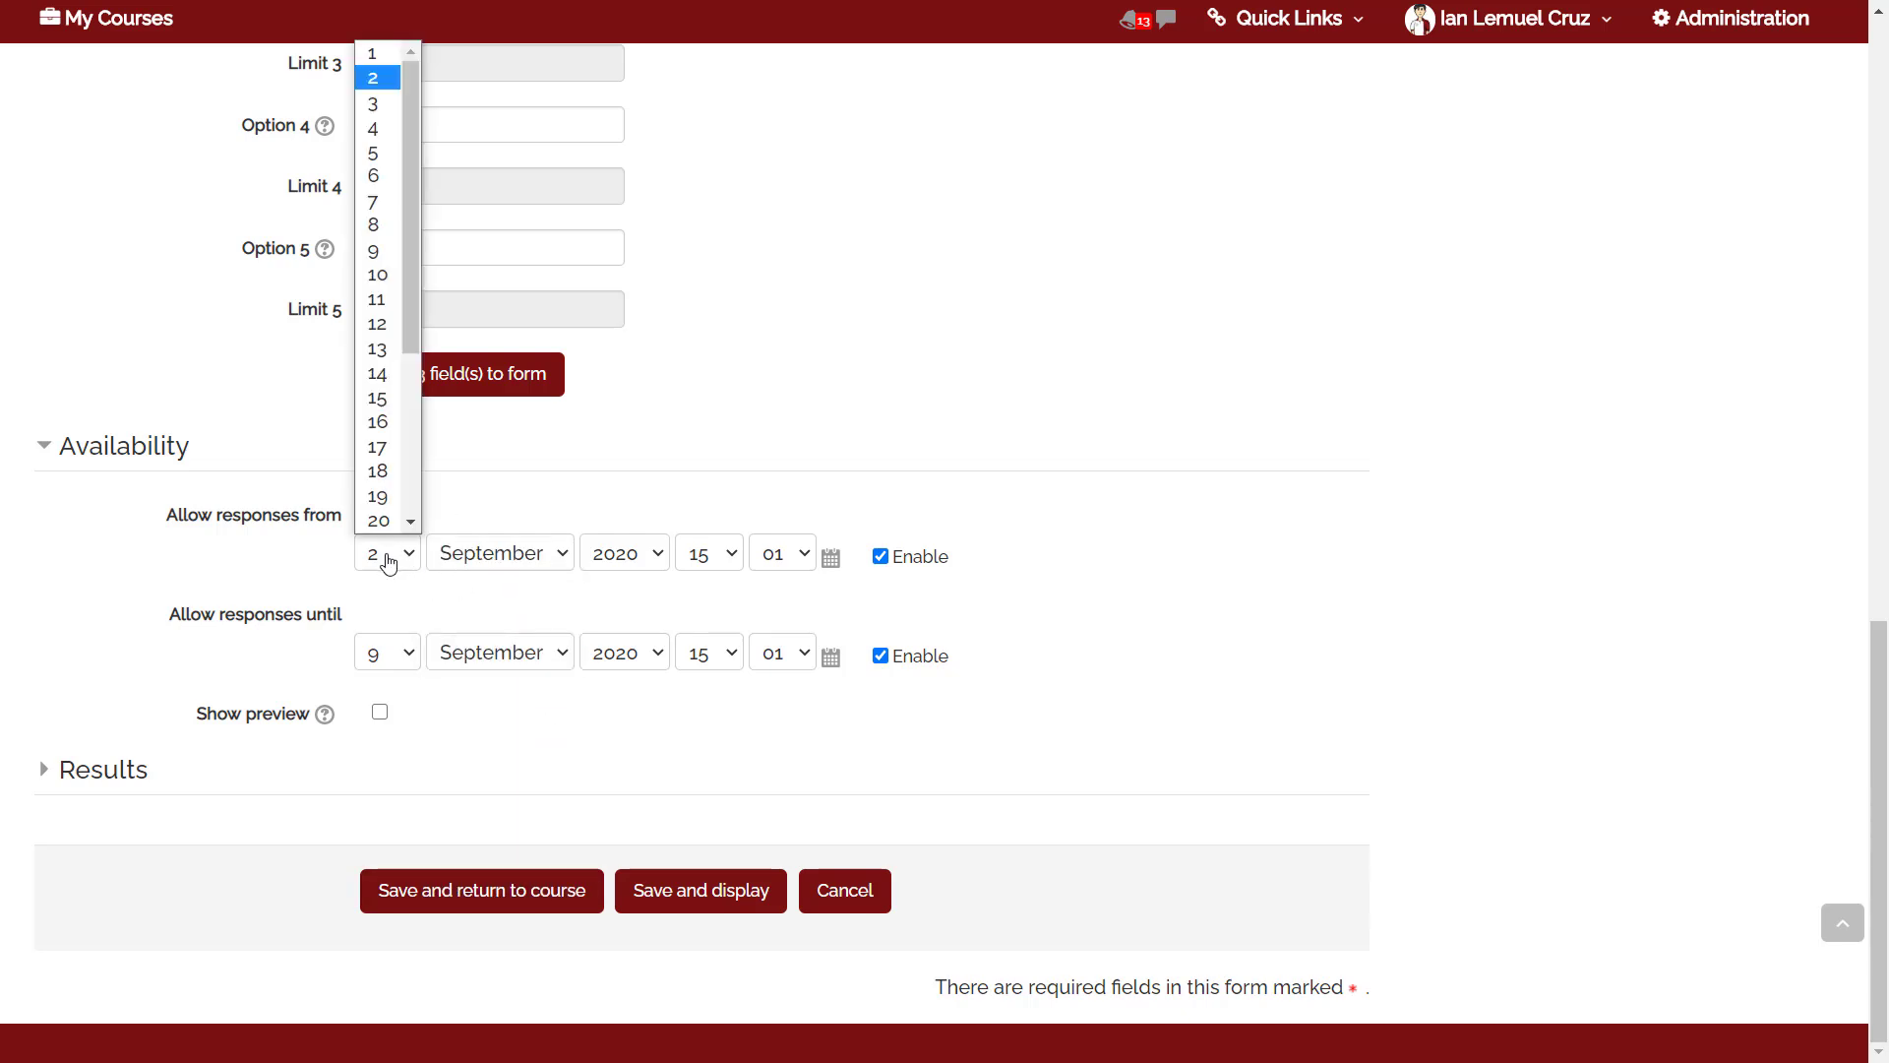
left_click(378, 275)
left_click(390, 657)
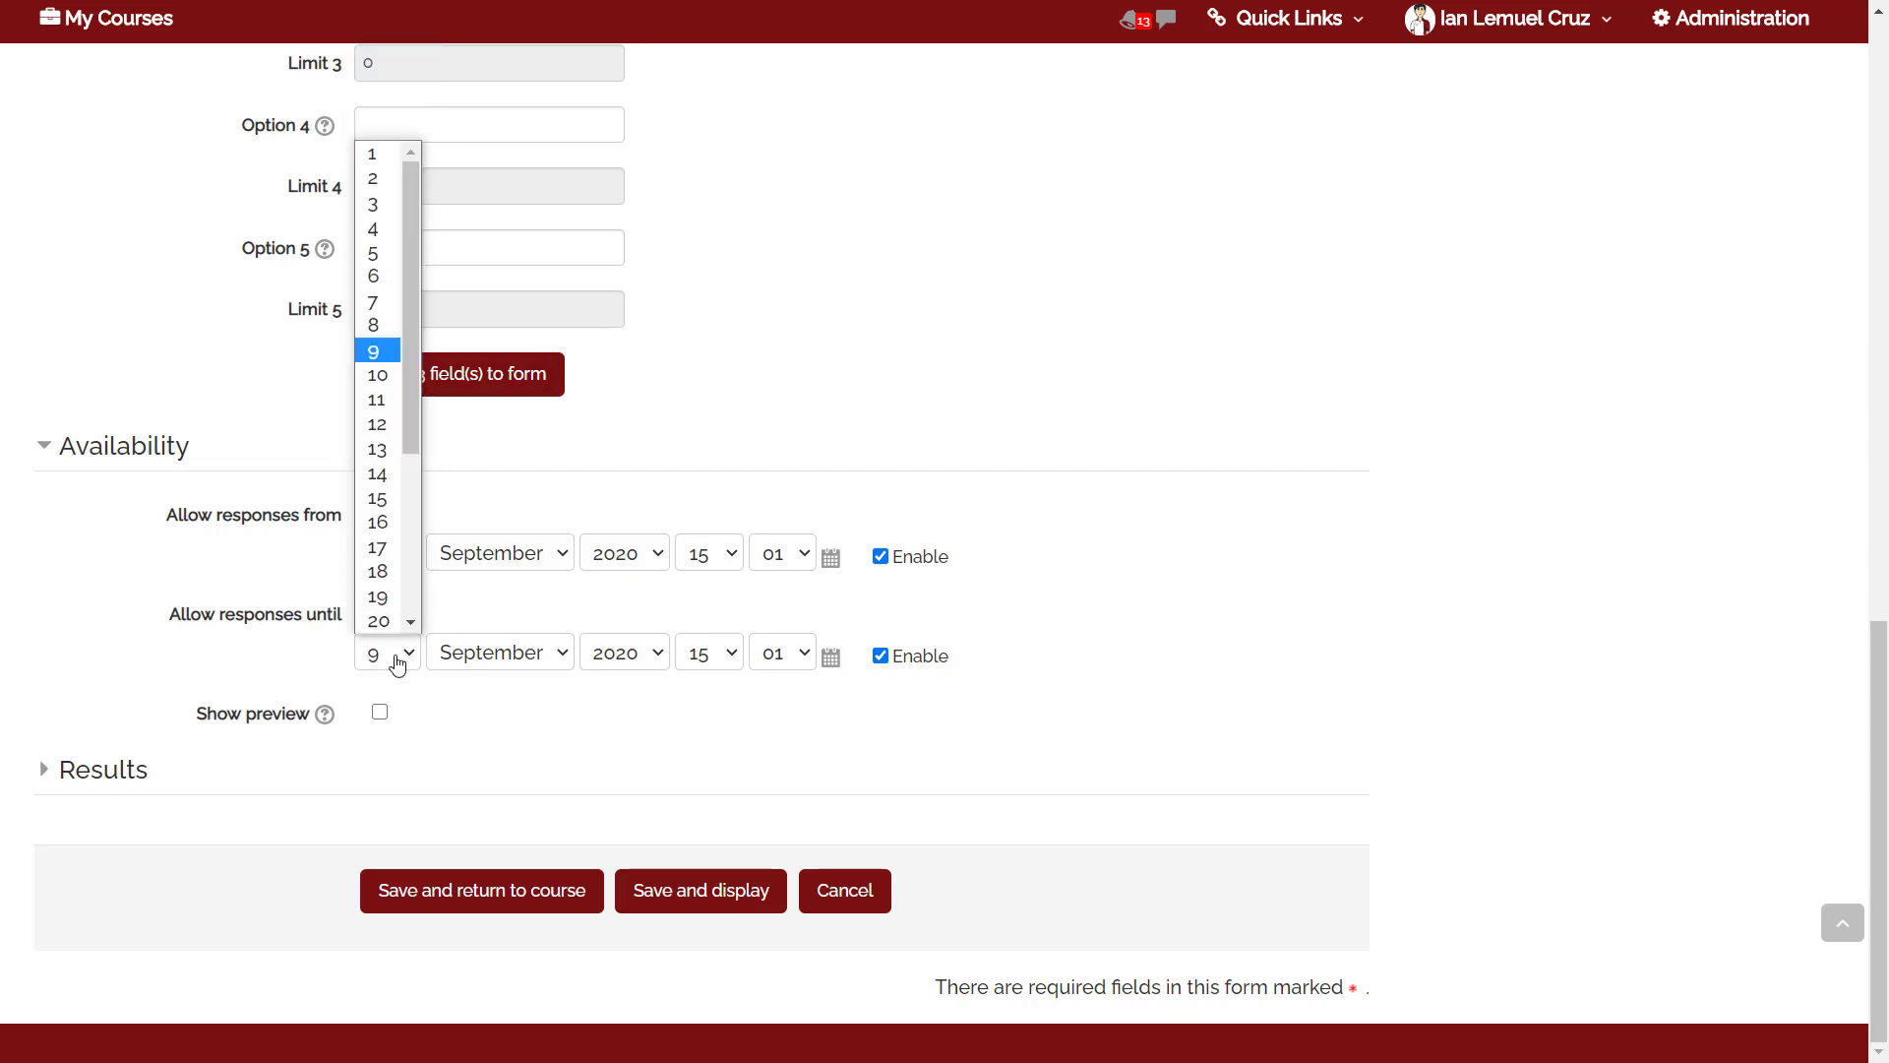
left_click(411, 549)
left_click(378, 278)
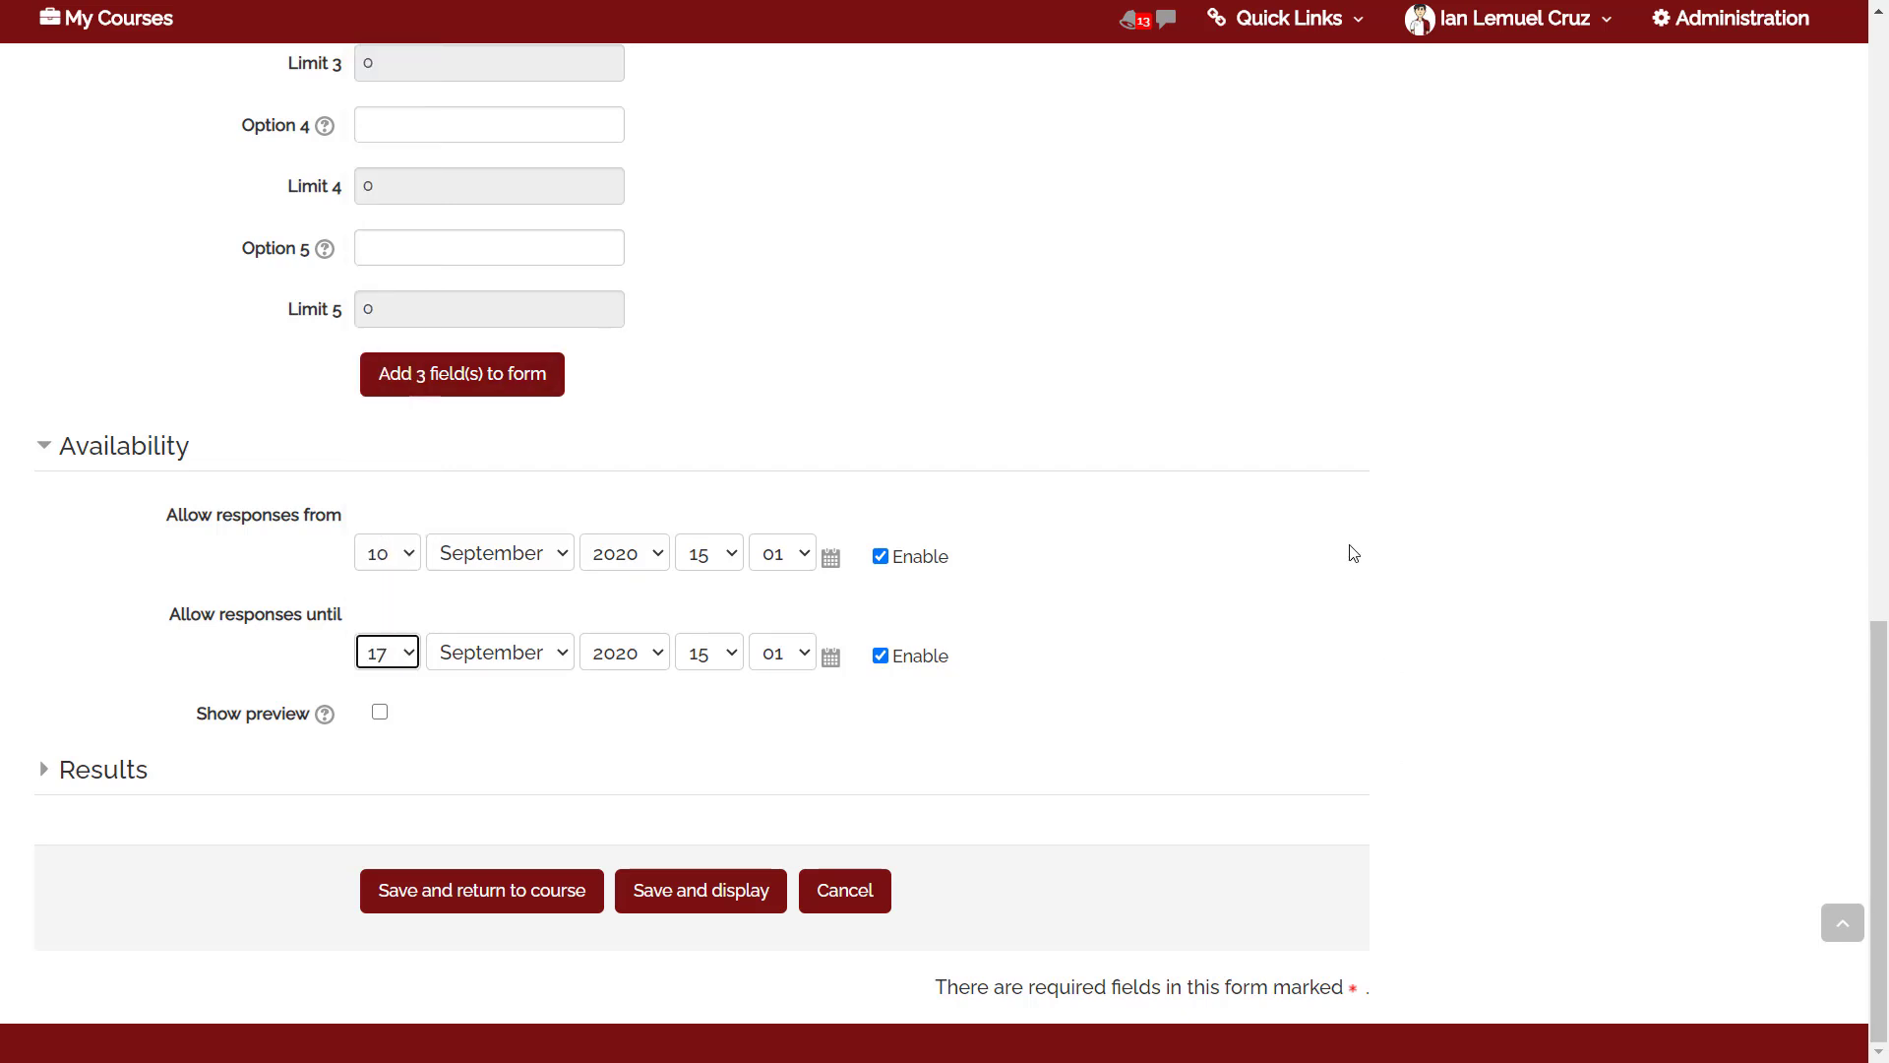
Step: Expand the Results settings and set Publish results to "Show results to students only after the choice is closed"
left_click(93, 769)
scroll(1128, 813, "down", 3)
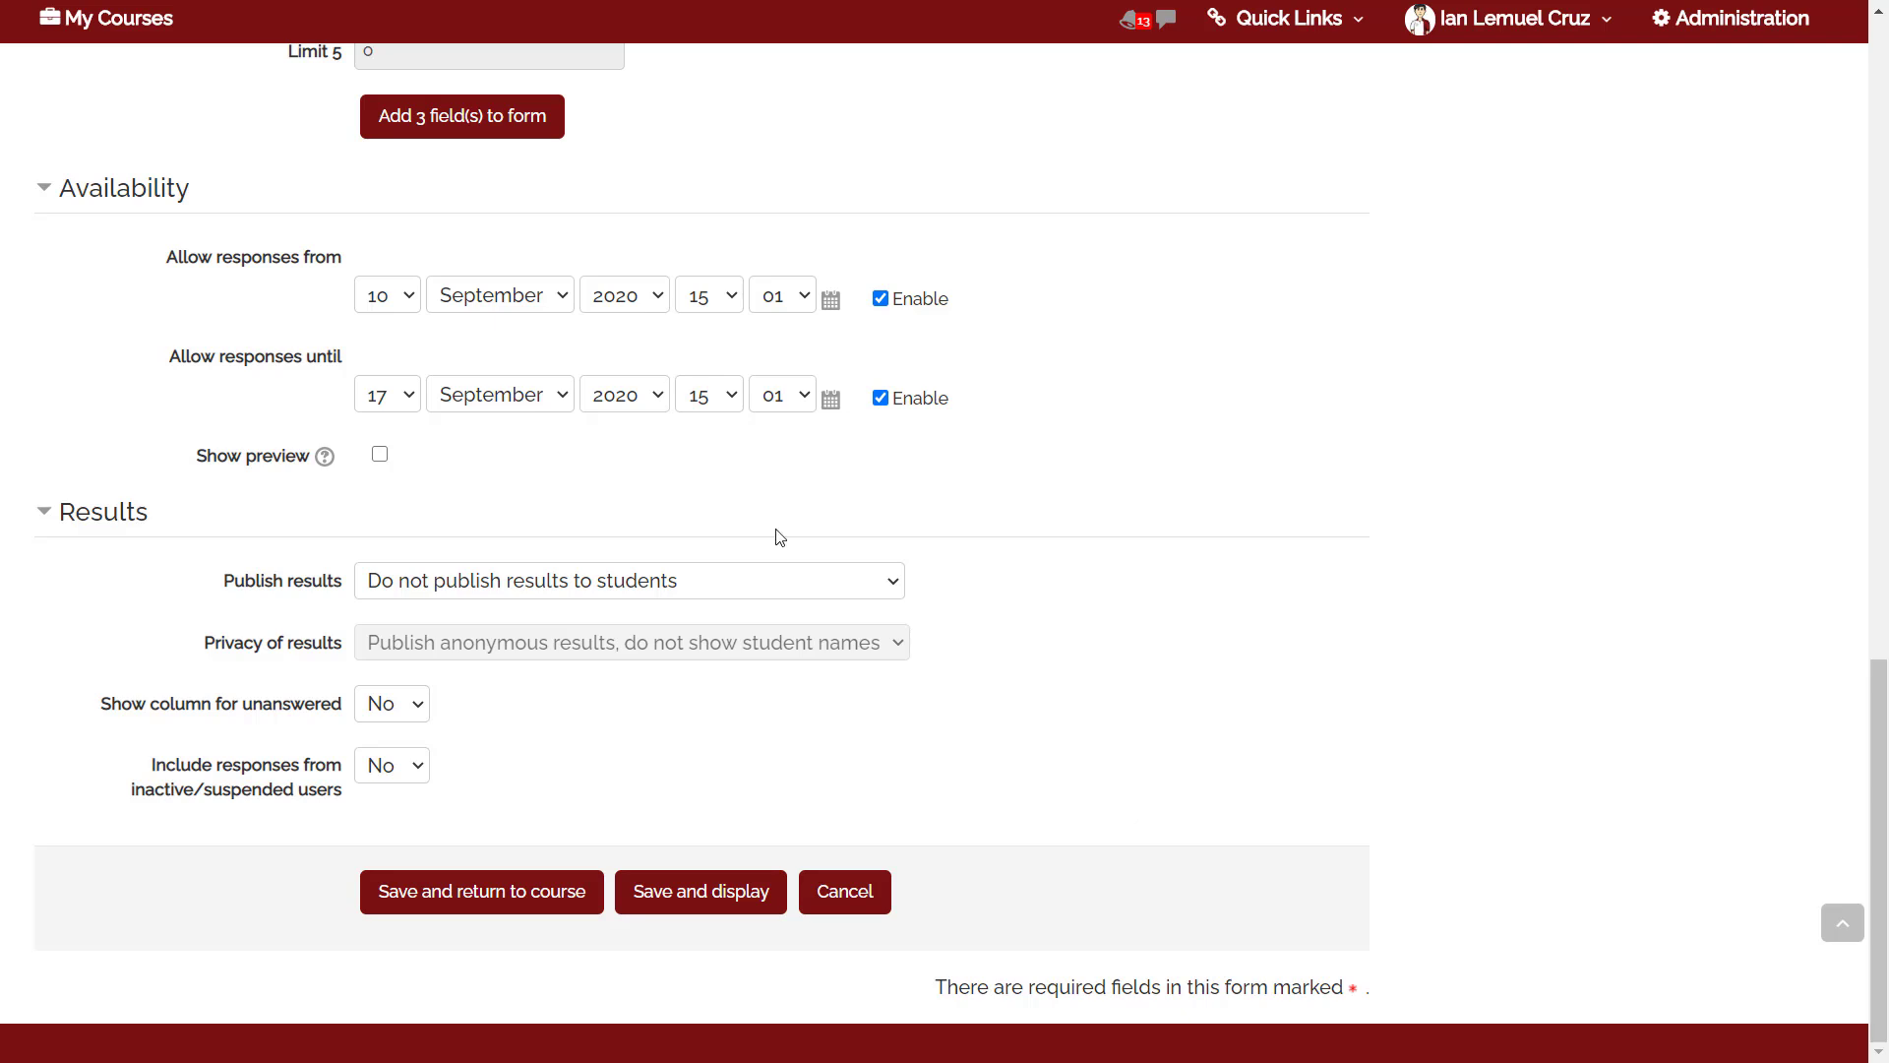
left_click(757, 602)
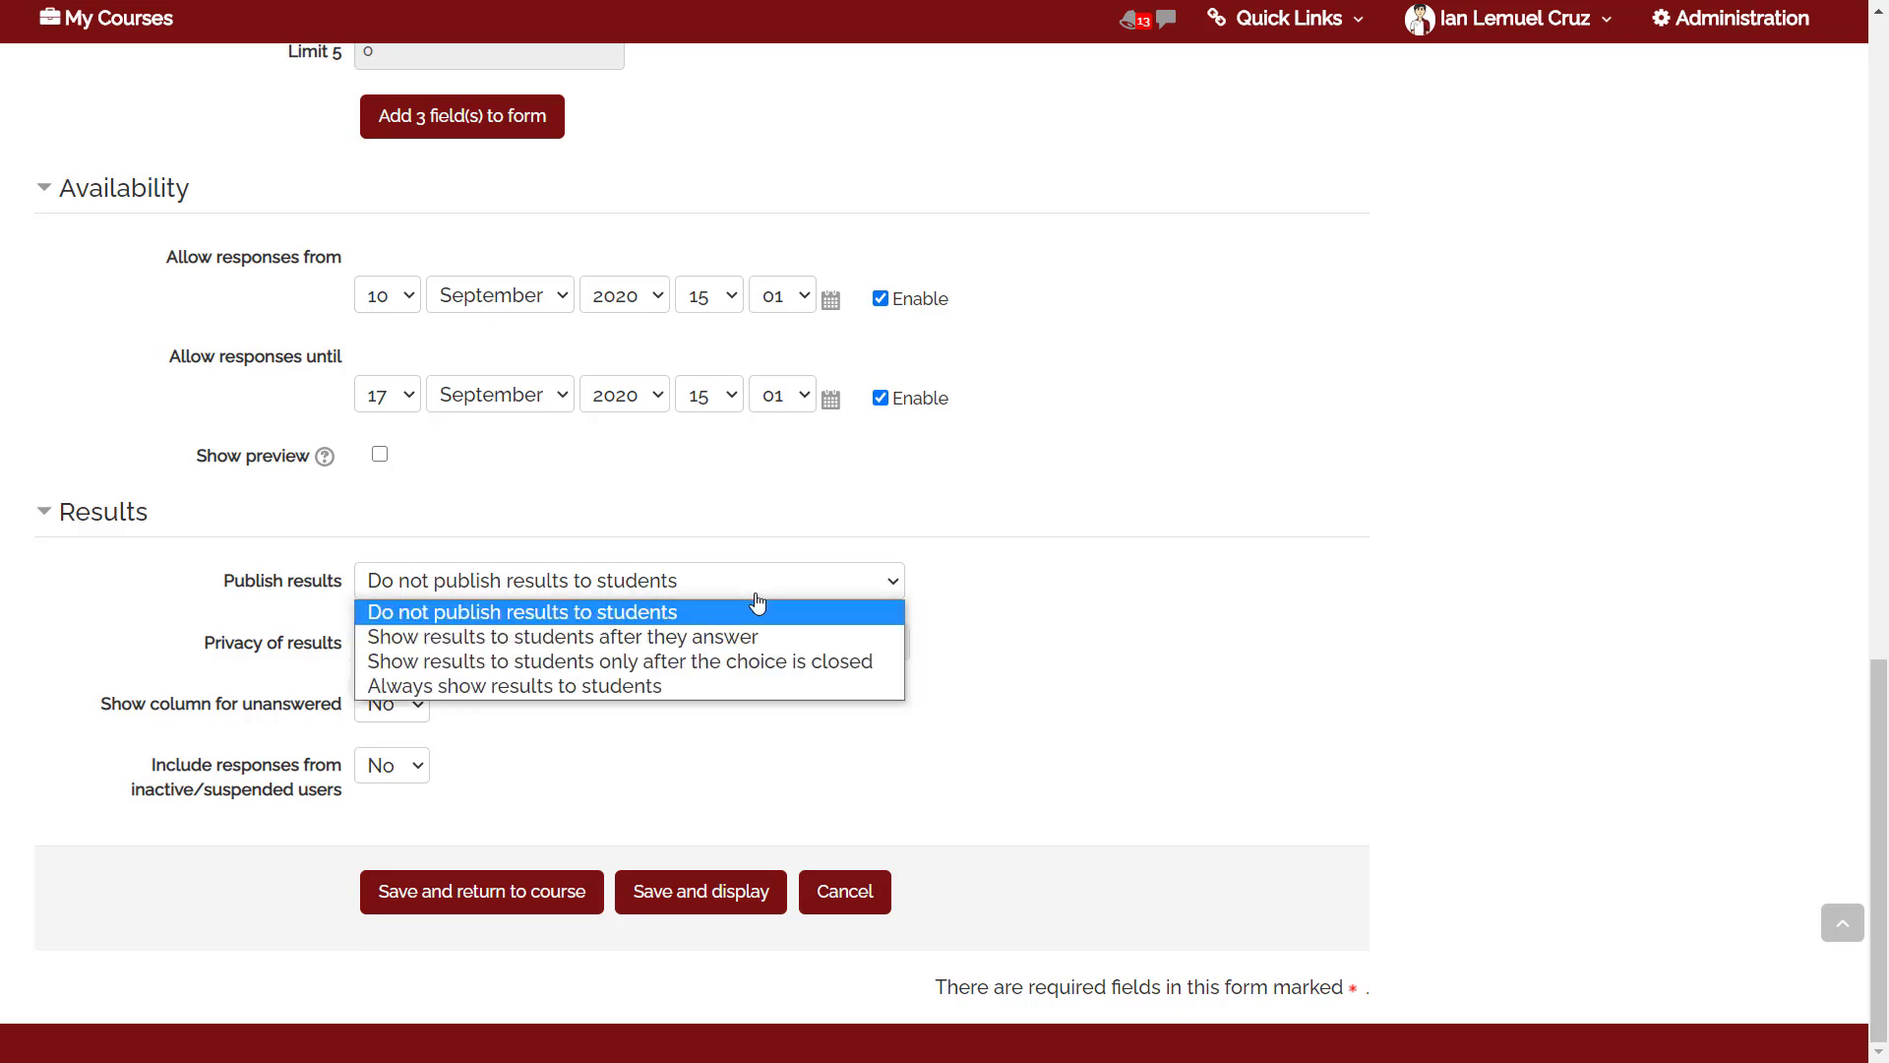
left_click(686, 661)
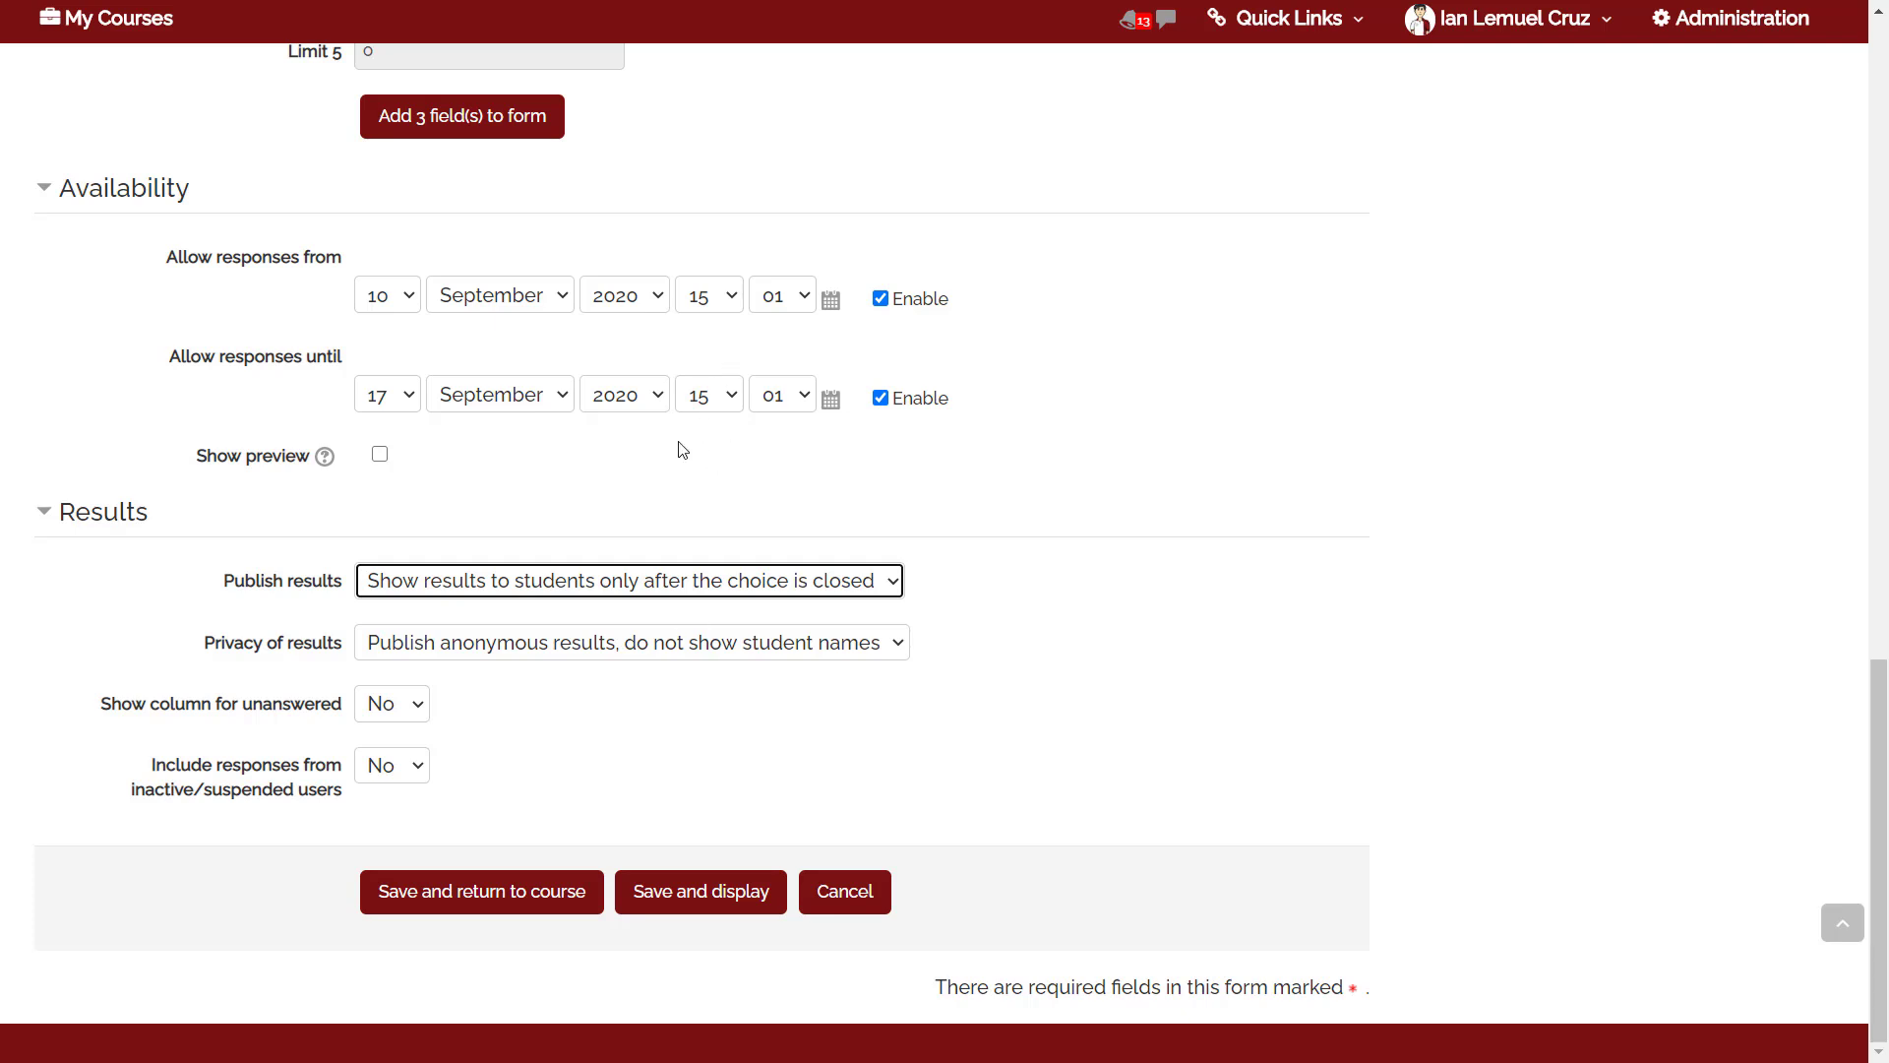
Step: Set the privacy of results to "Publish anonymous results, do not show student names" and show the column for unanswered
left_click(625, 651)
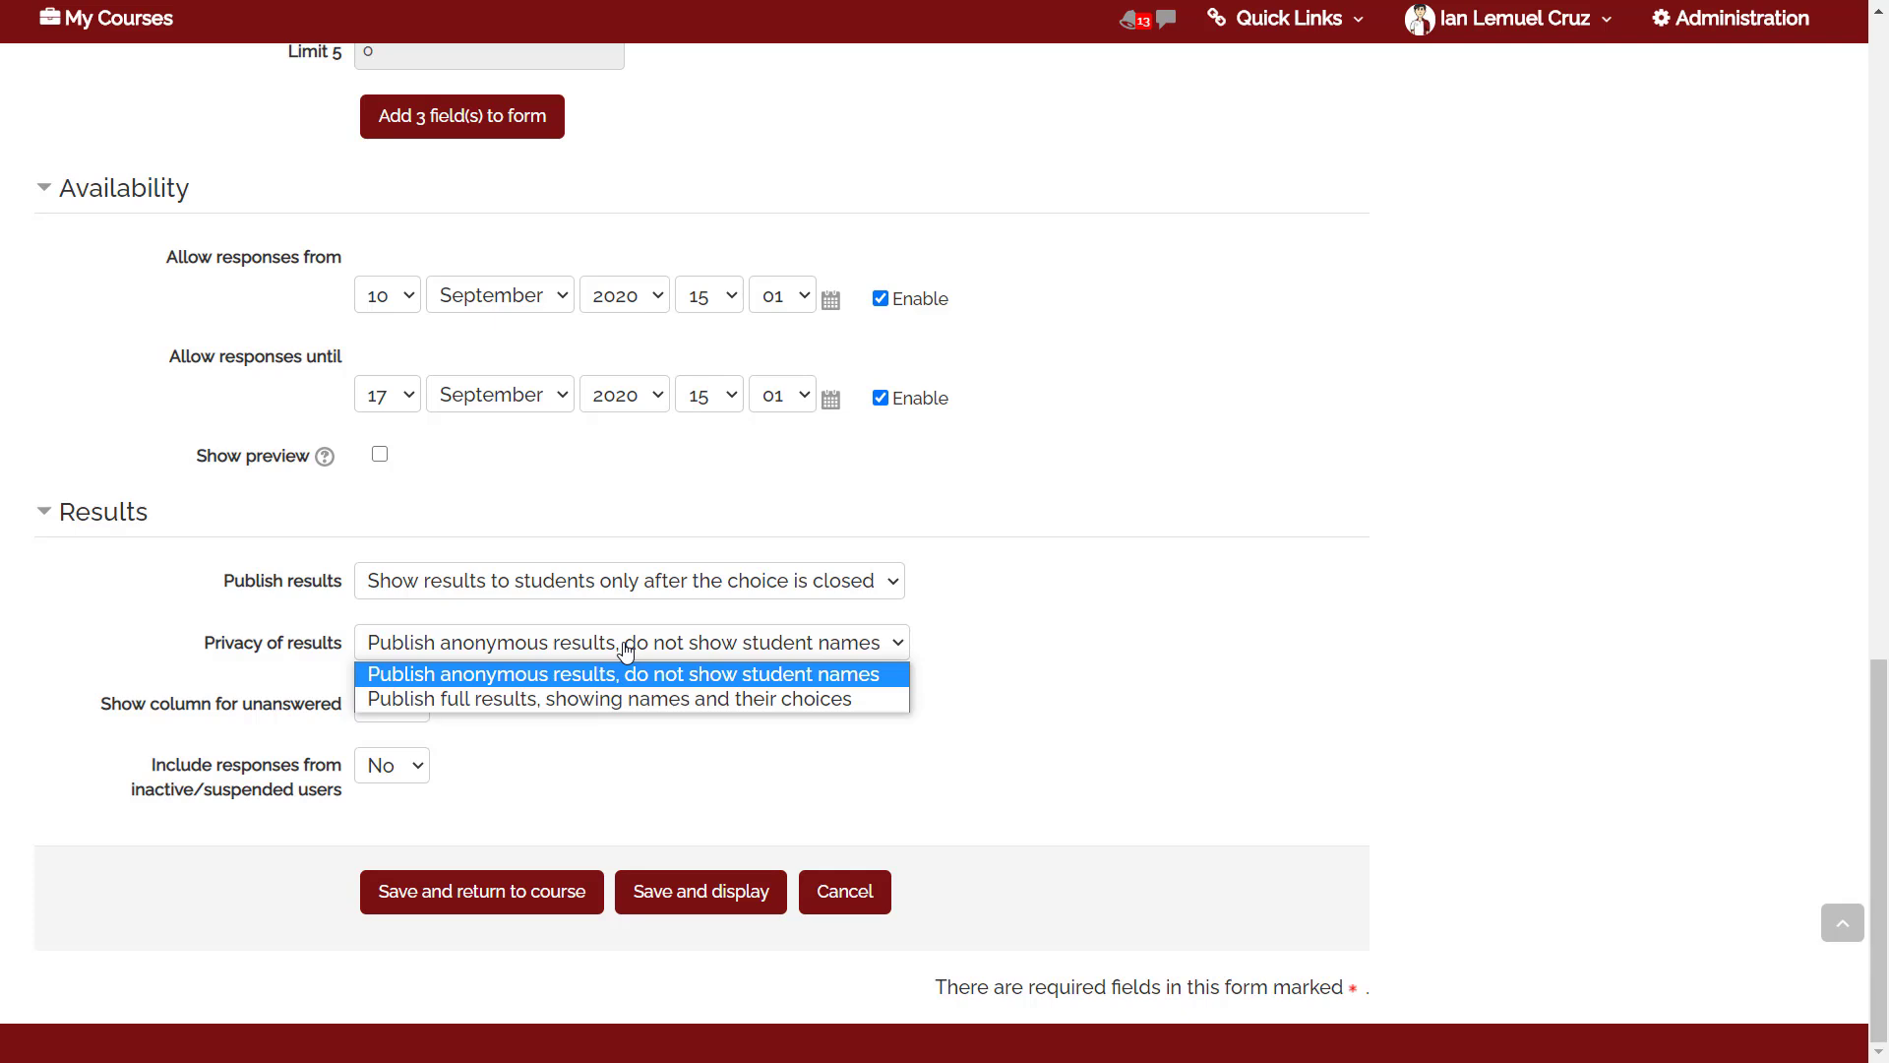
left_click(538, 679)
left_click(522, 778)
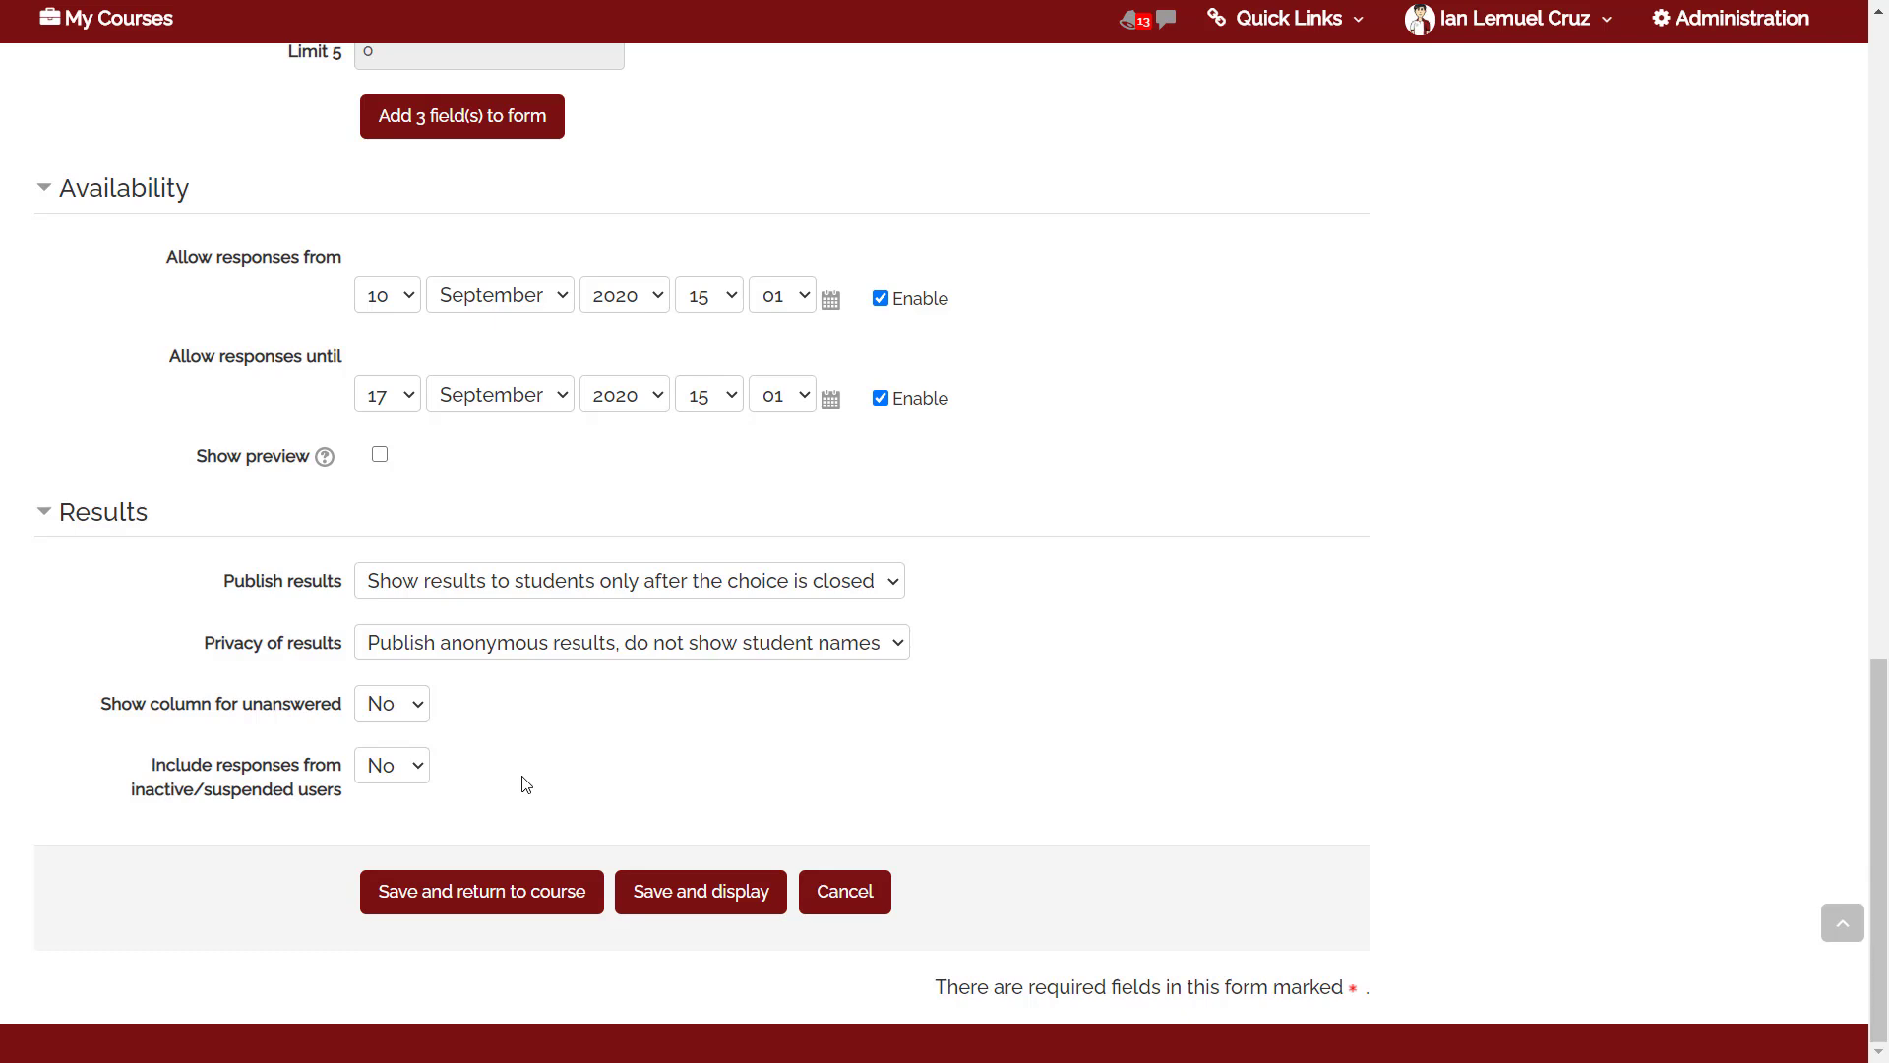
left_click(400, 715)
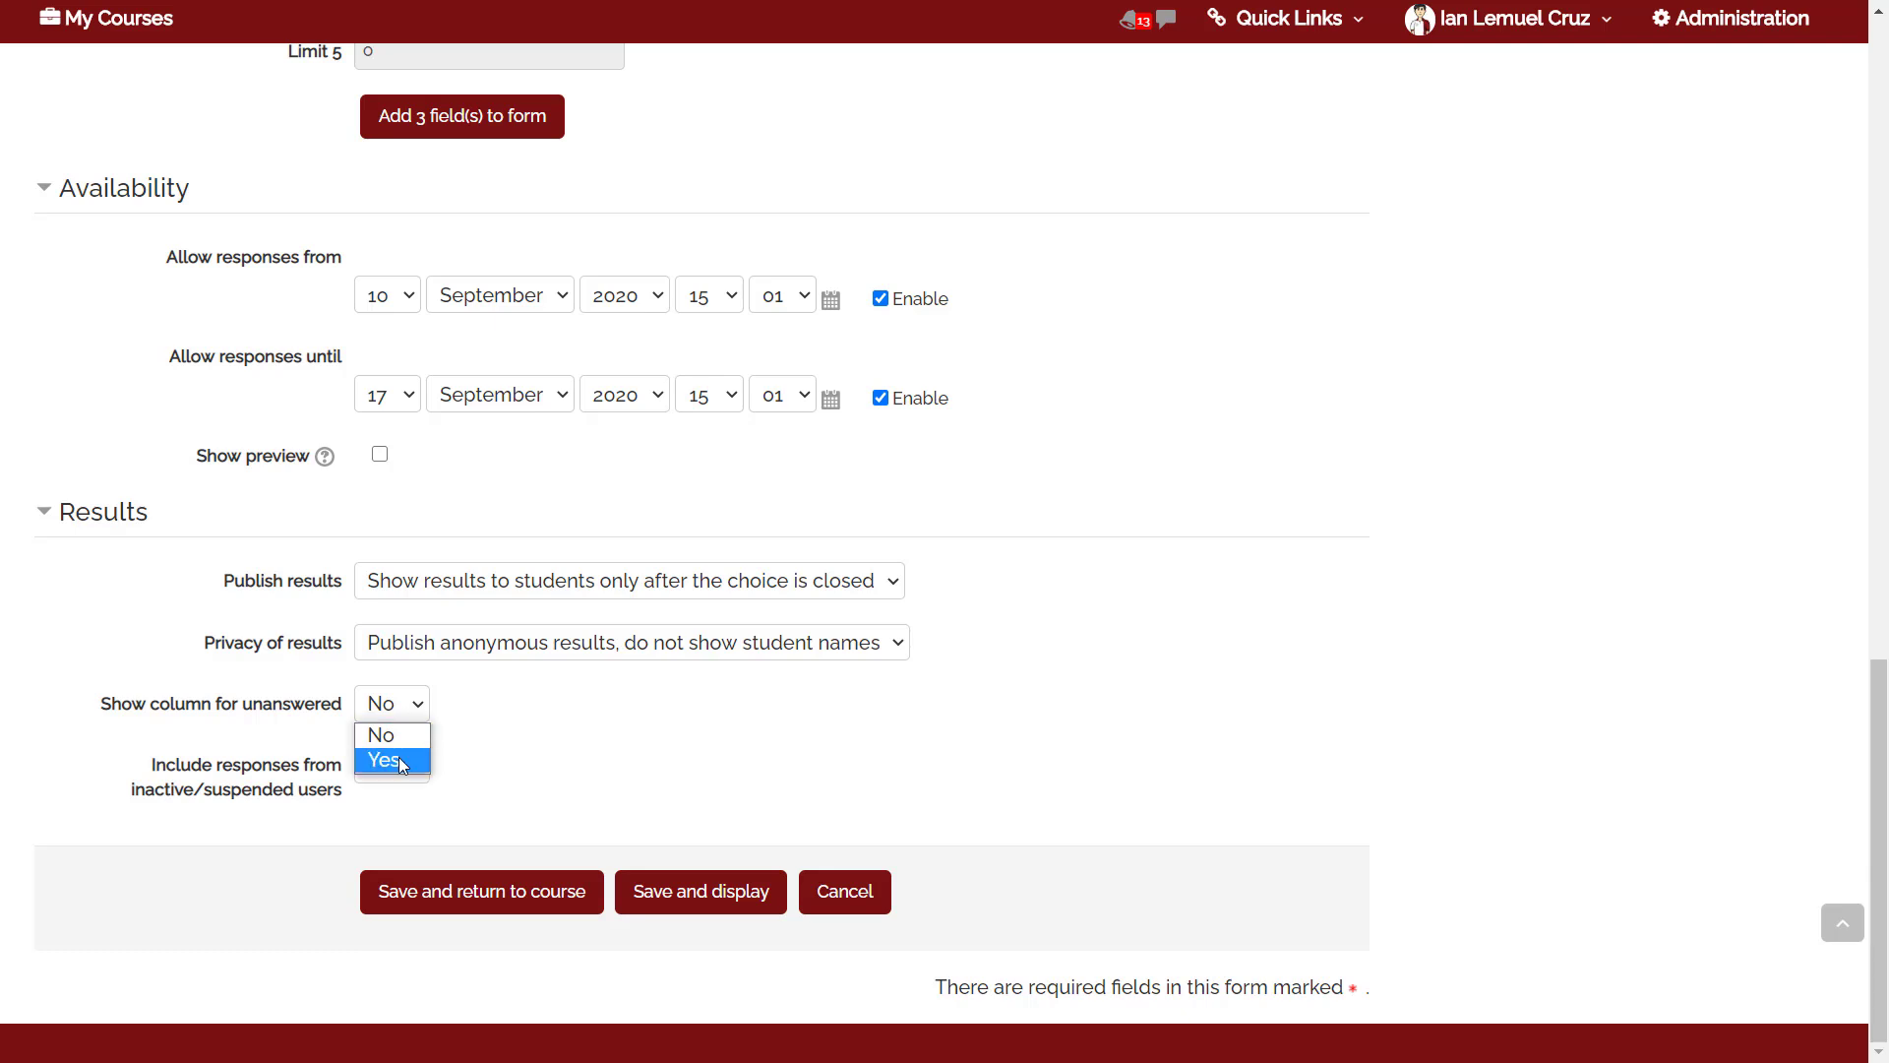
left_click(398, 760)
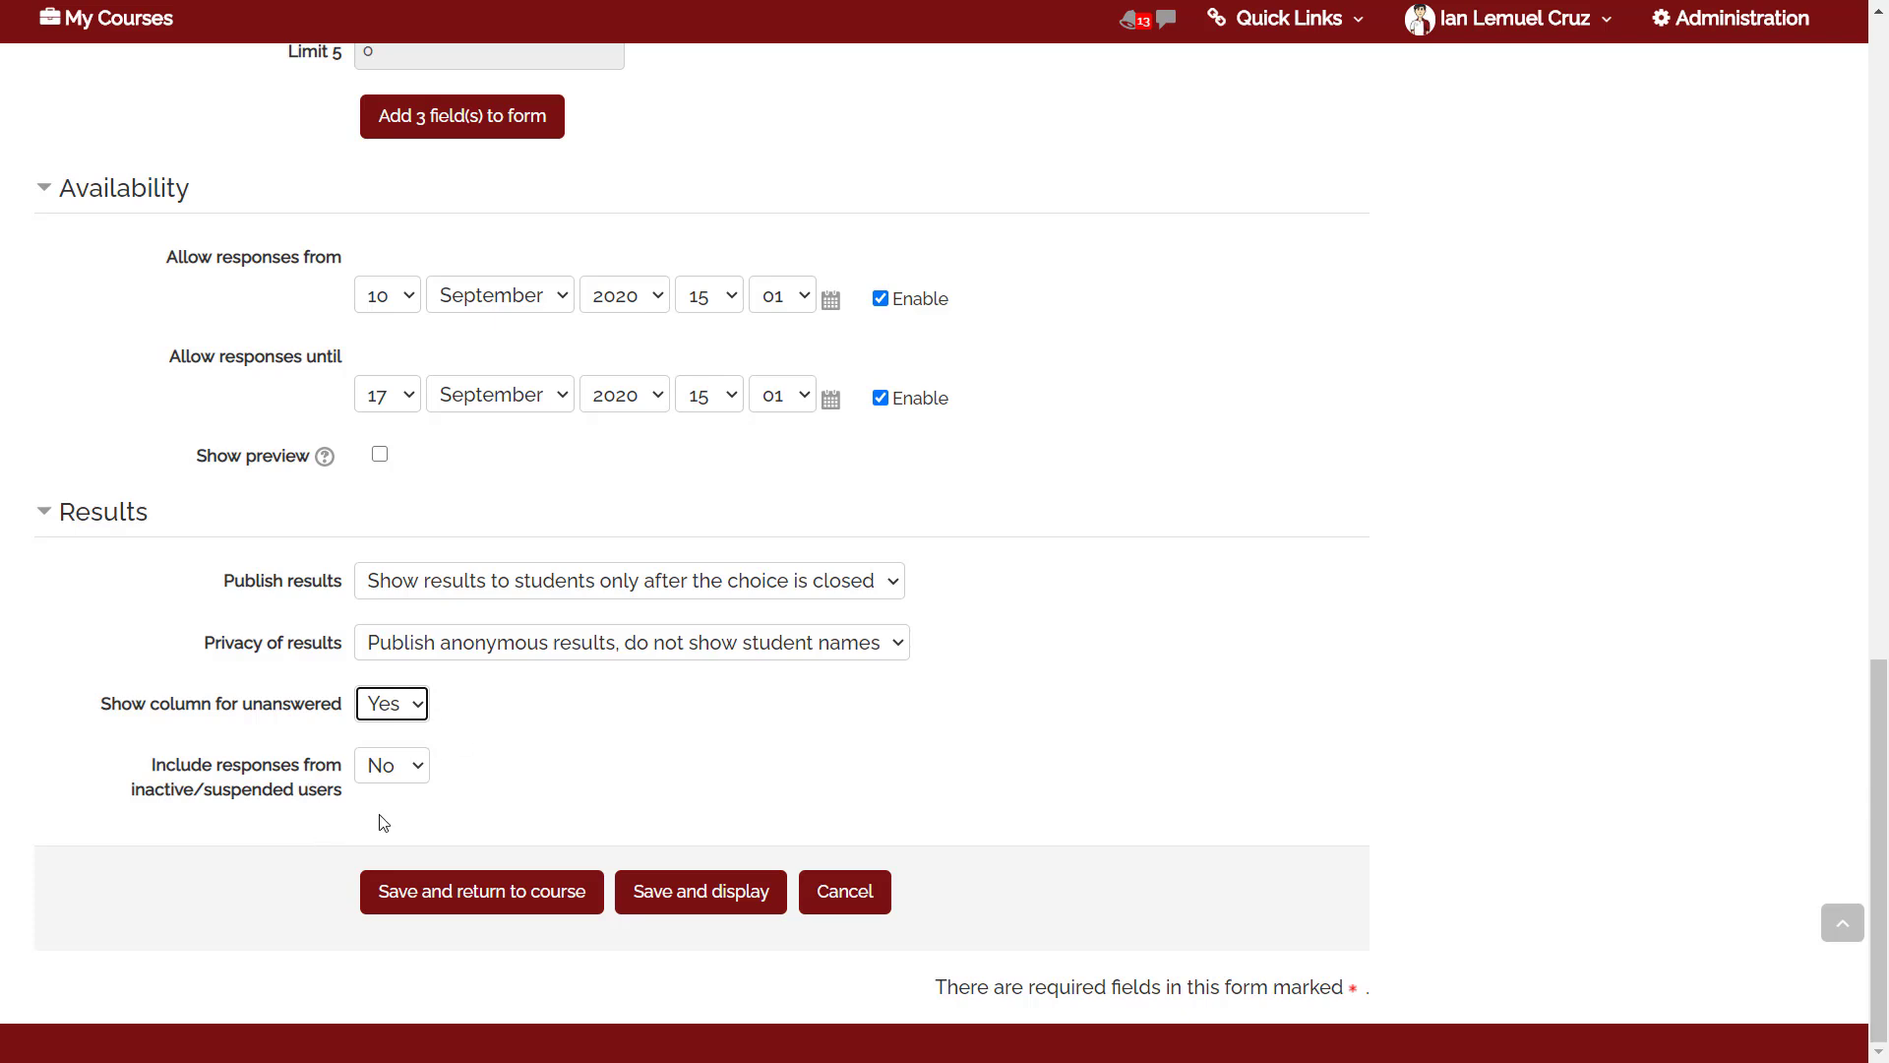
Step: Save the choice and return to the course, turning off editing to view the activities in Module 1
mouse_move(1877, 885)
left_mouse_down()
mouse_move(1885, 766)
mouse_move(1886, 892)
left_mouse_up()
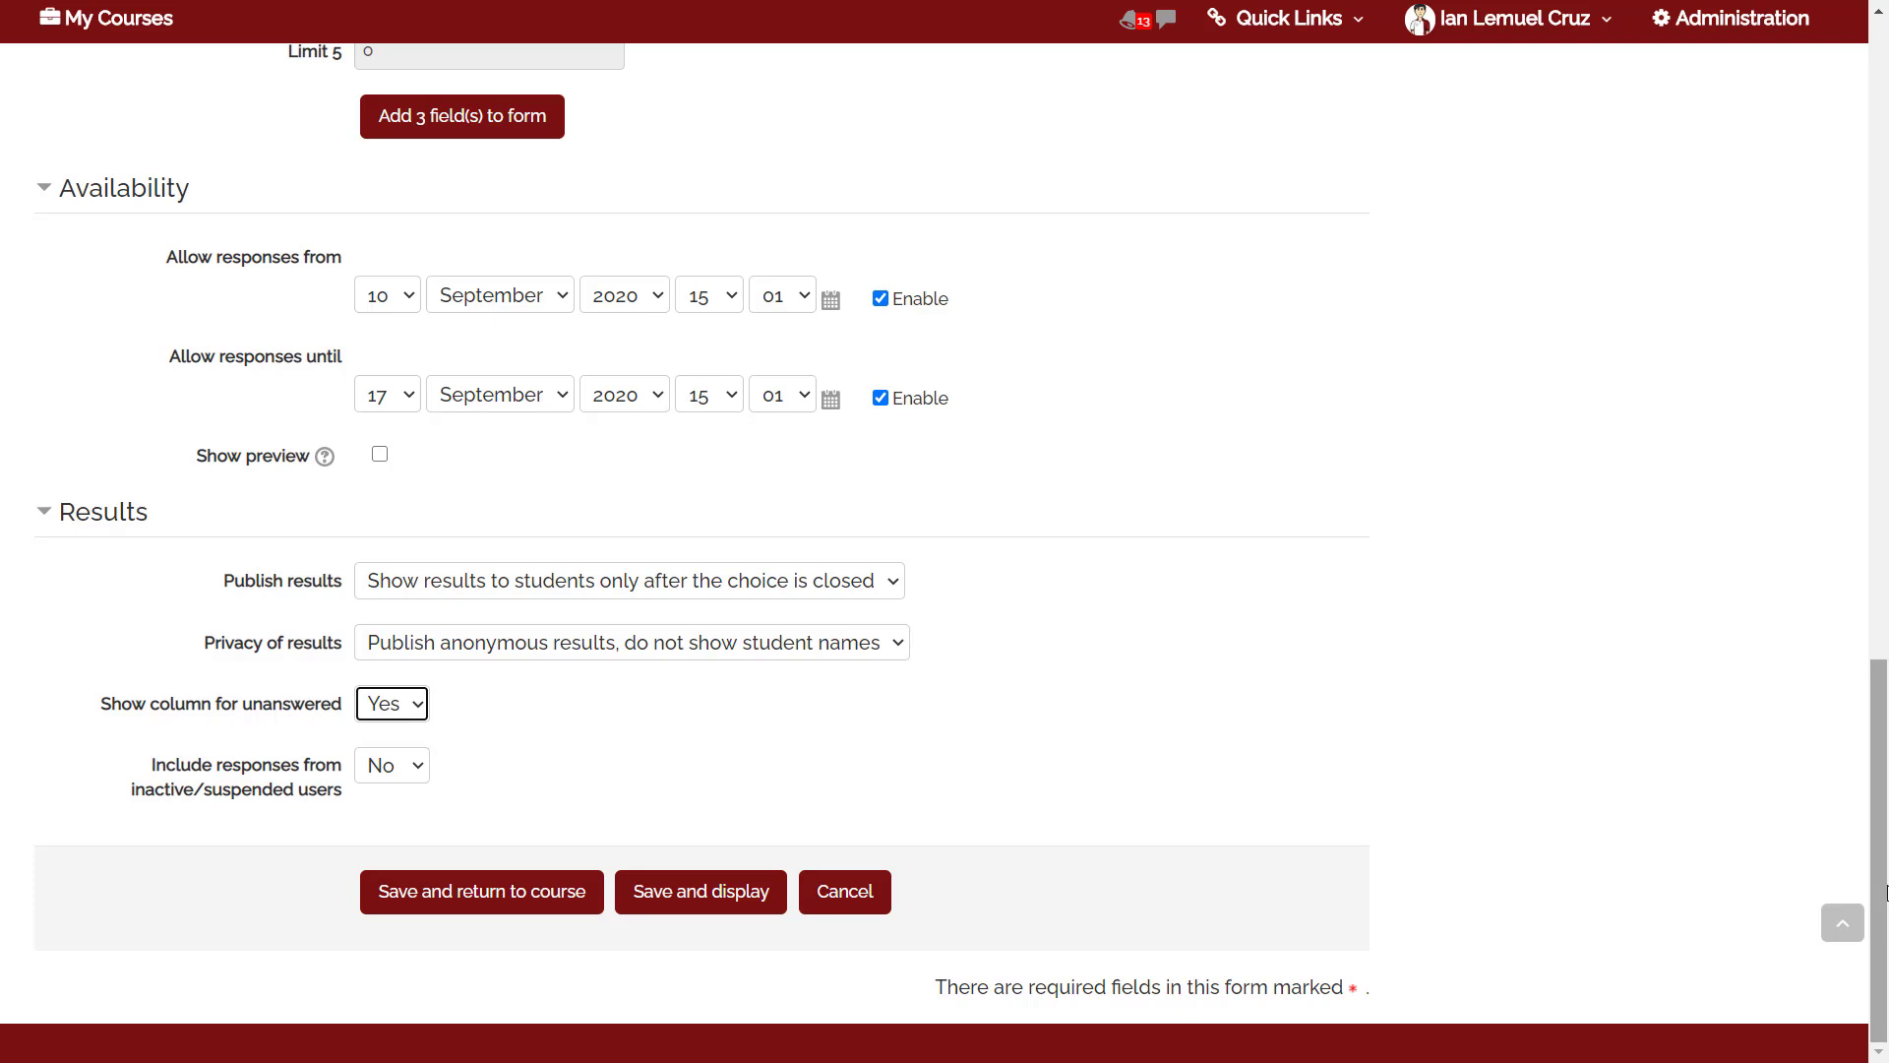
left_click(516, 891)
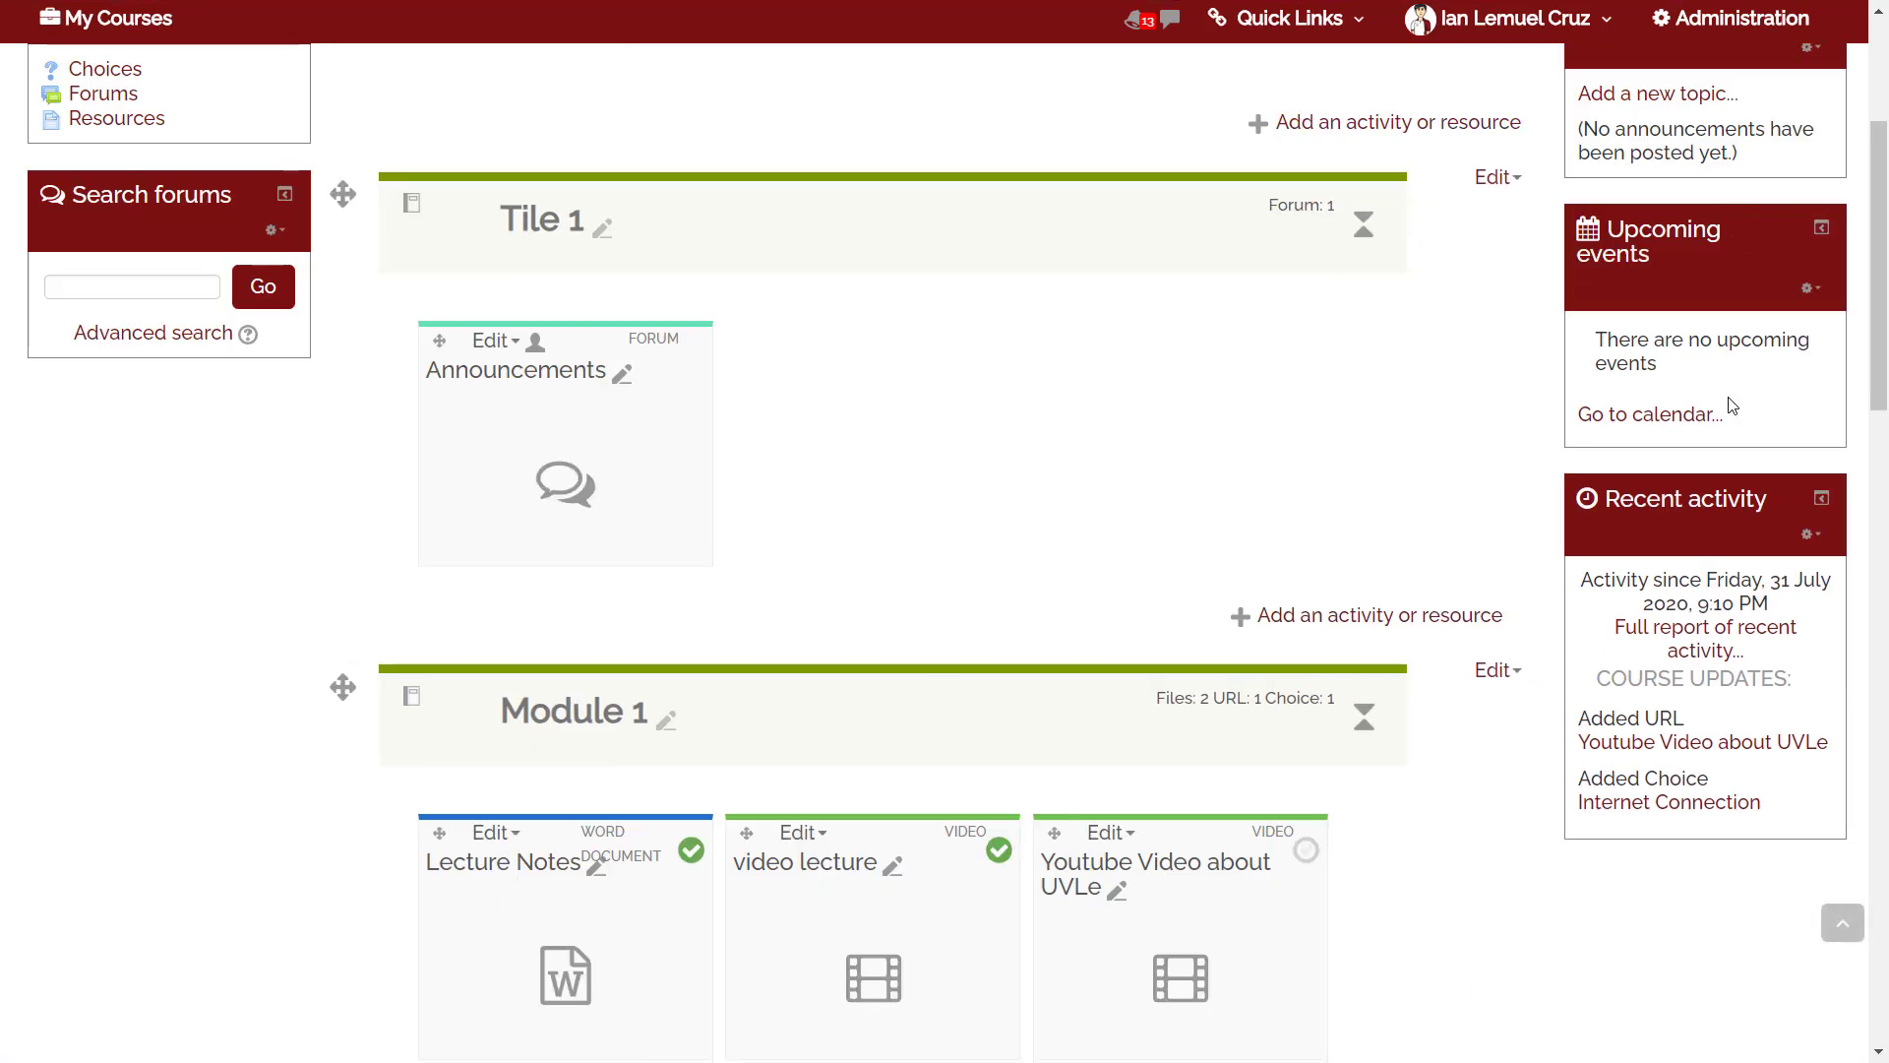
scroll(1737, 374, "up", 4)
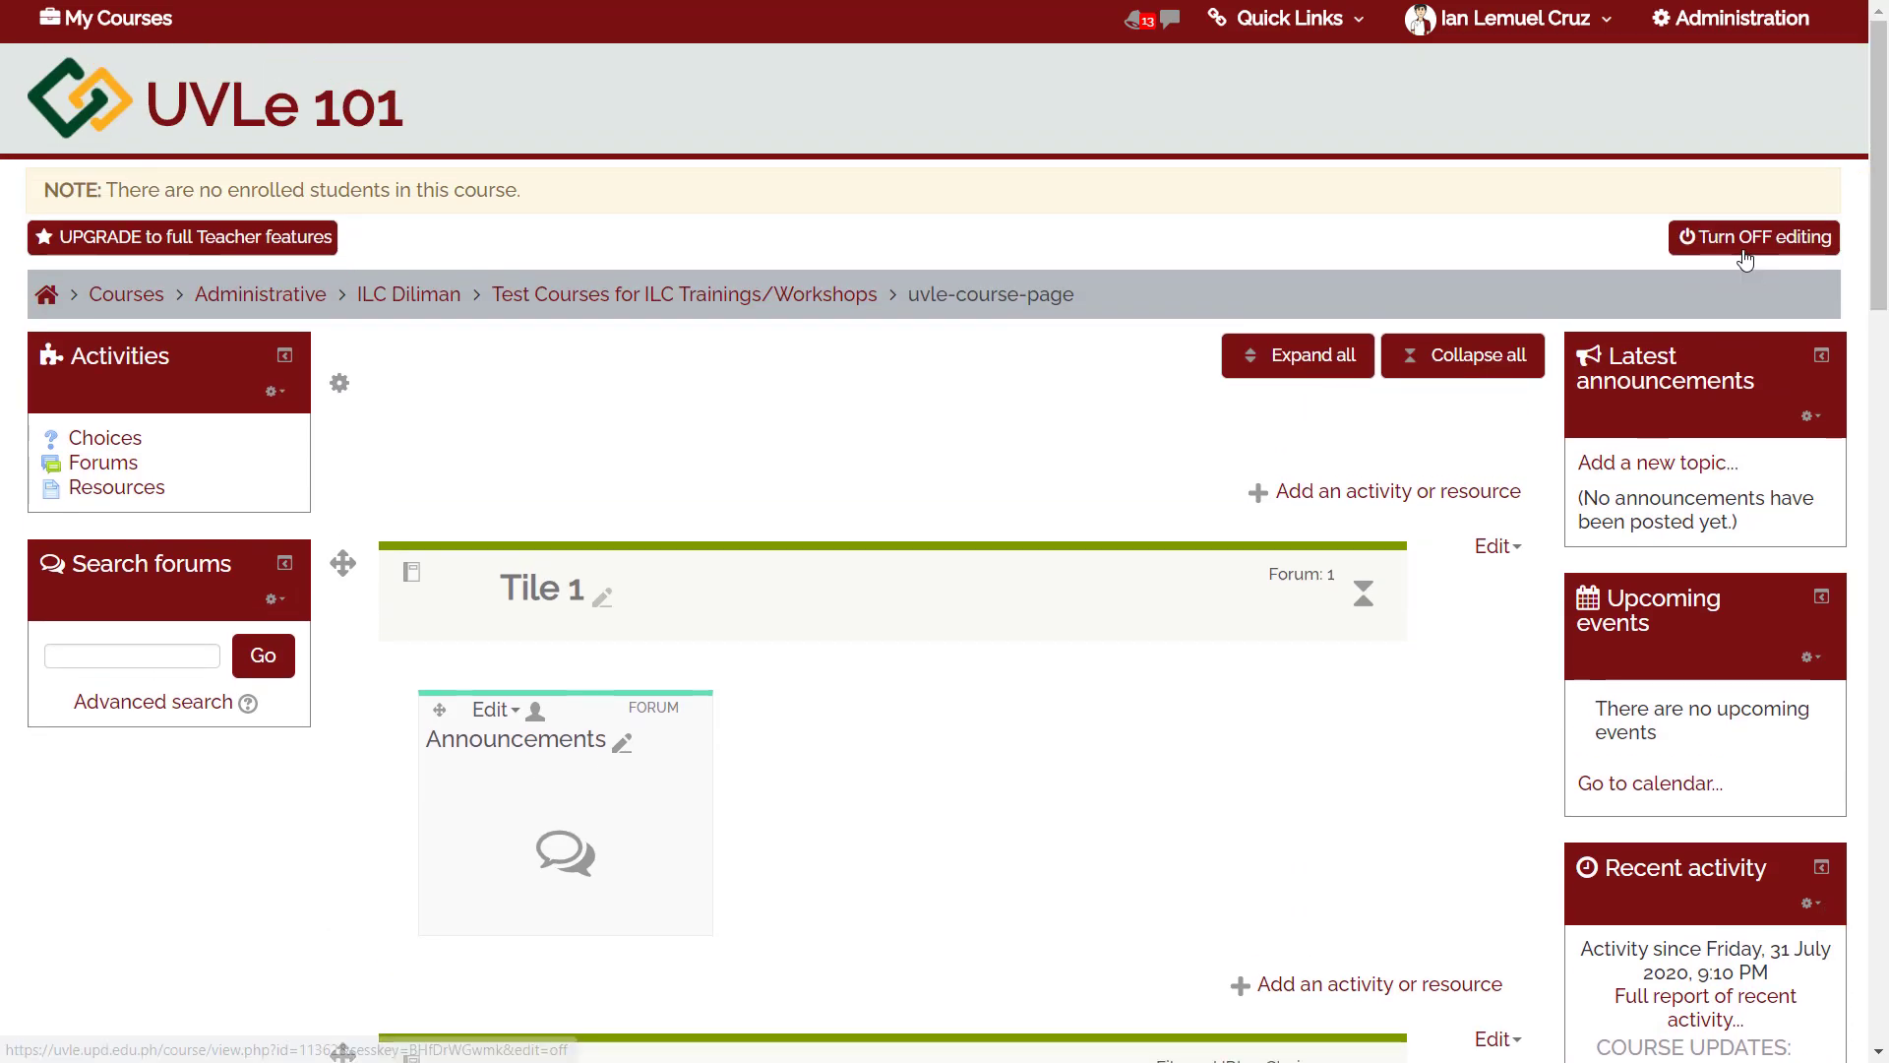
left_click(1745, 246)
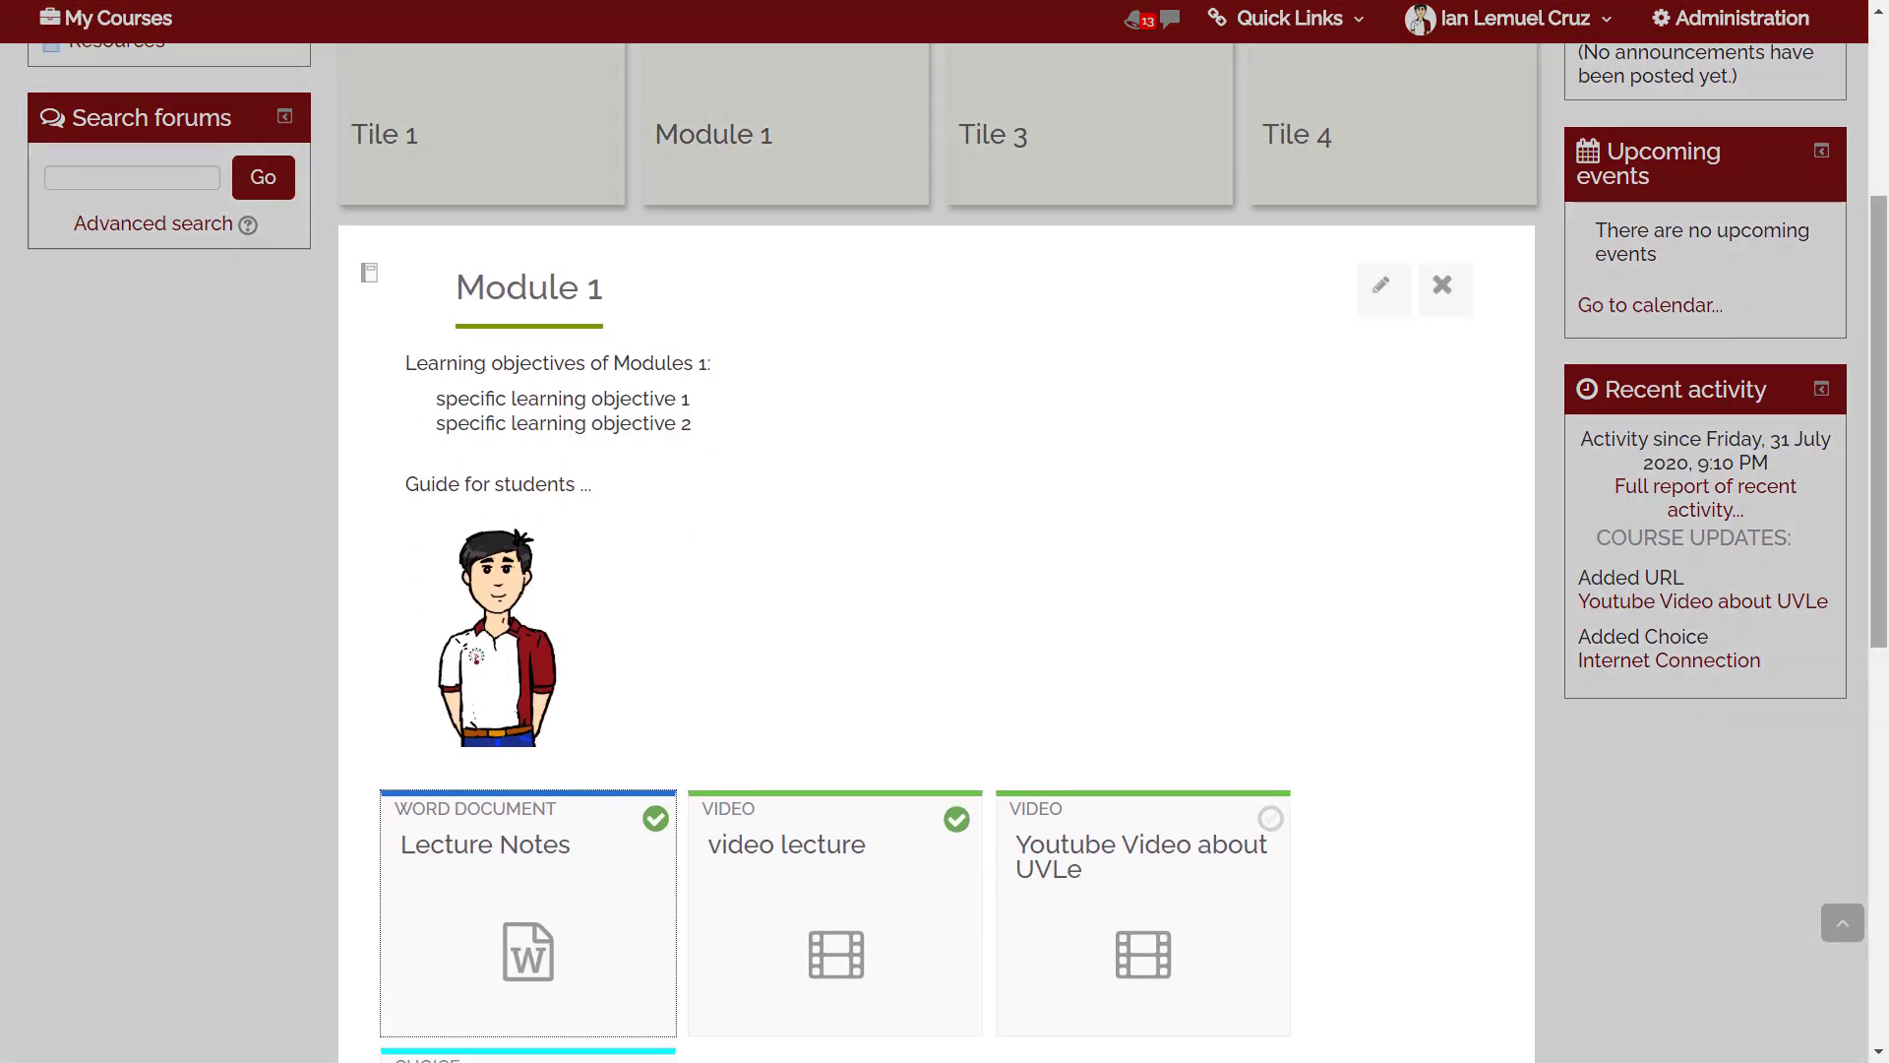
left_click_drag(1881, 276, 1887, 503)
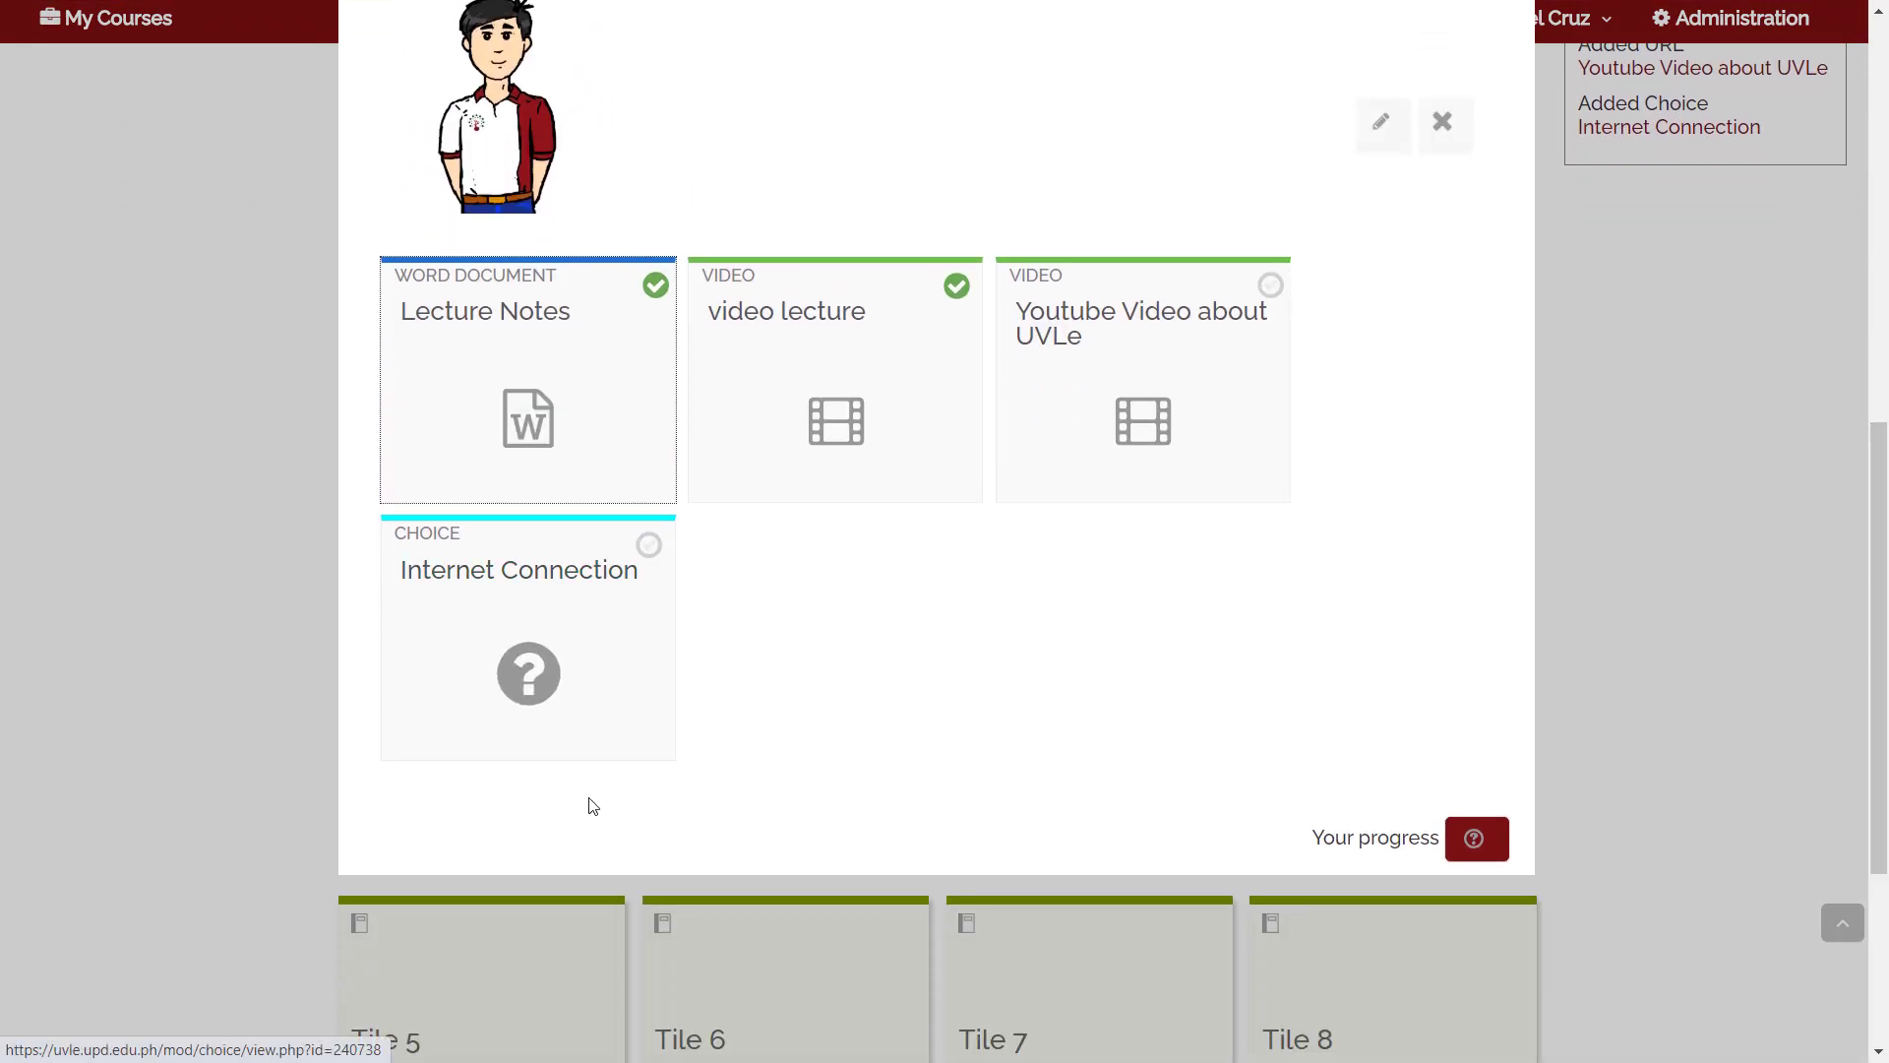